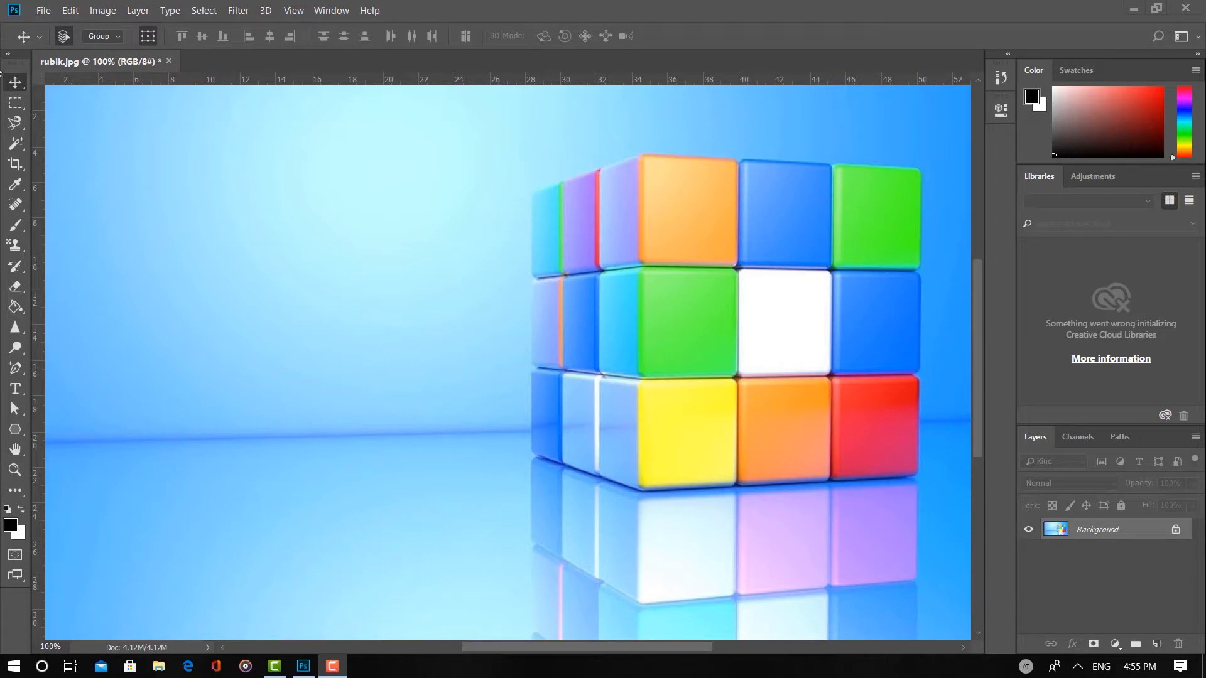
With the Quick Selection tool, select the front face's top-middle blue, middle-left green and bottom-right red squares
{"action": "left_click", "coordinate": [17, 146]}
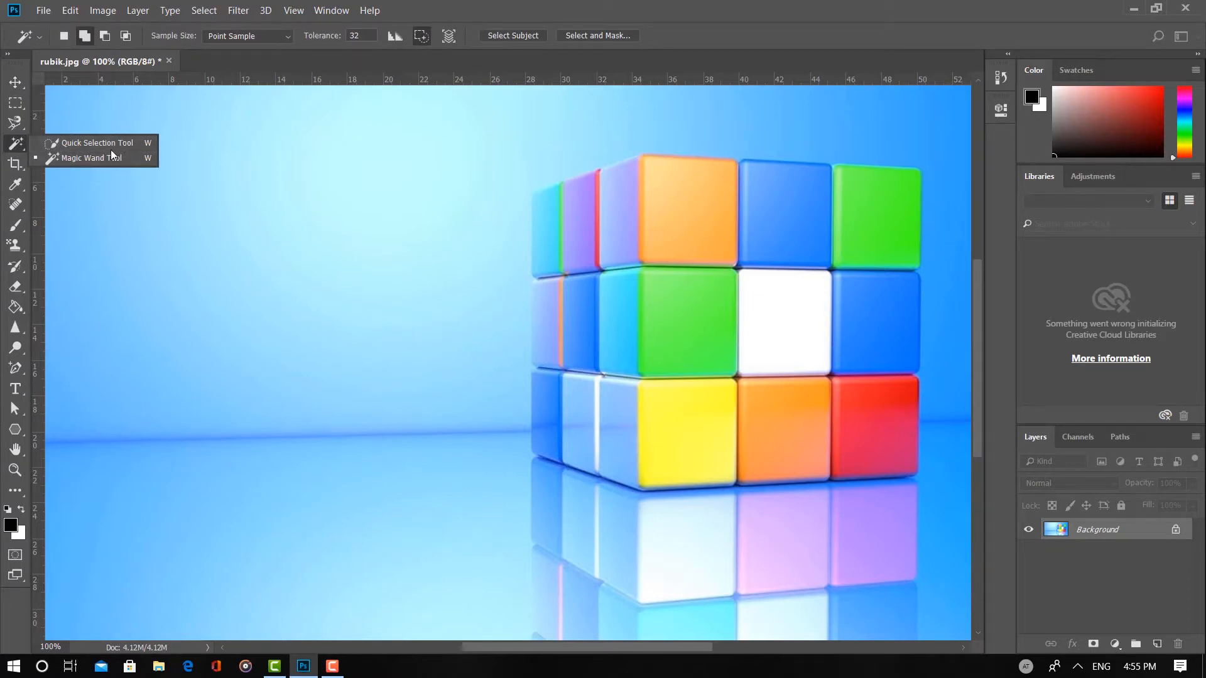
{"action": "left_click", "coordinate": [67, 145]}
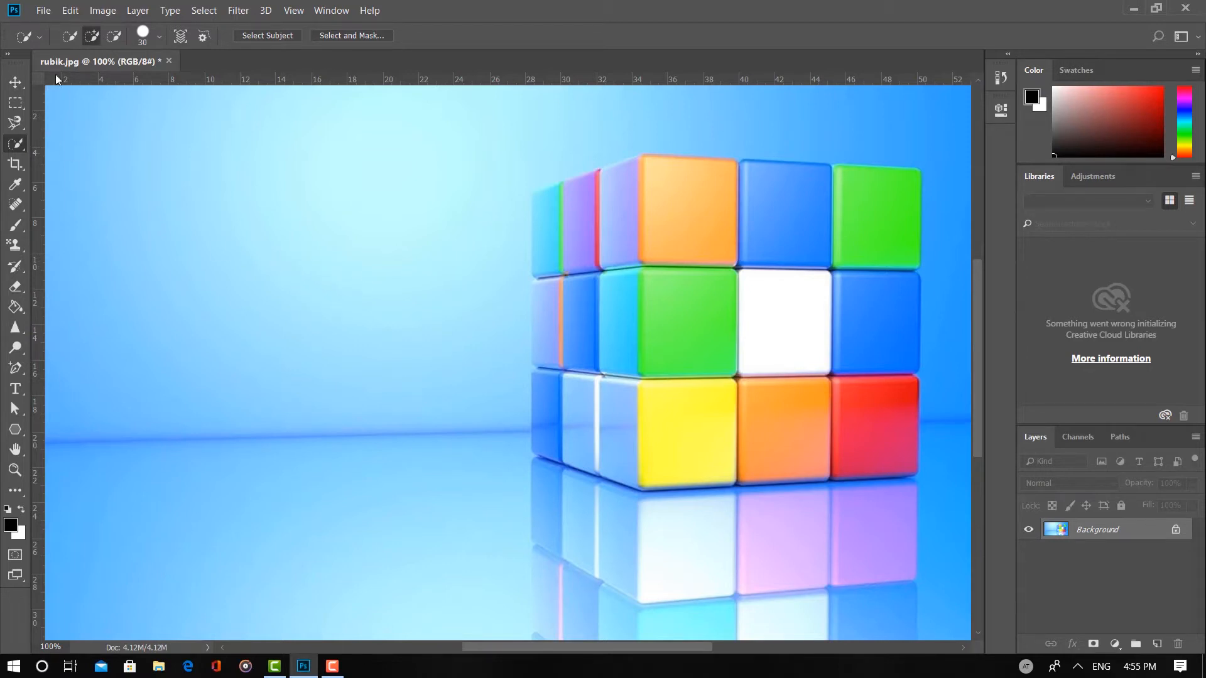
{"action": "left_click", "coordinate": [73, 36]}
{"action": "left_click", "coordinate": [781, 217]}
{"action": "left_click_drag", "start_coordinate": [694, 329], "coordinate": [695, 339]}
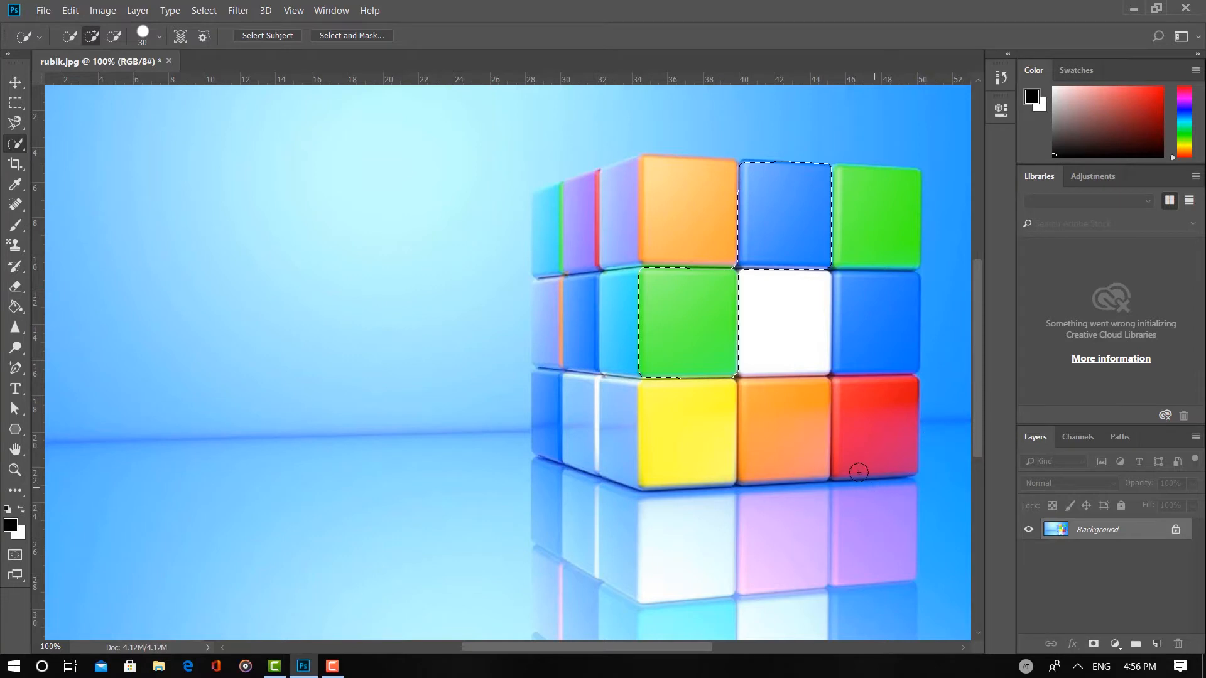
{"action": "left_click", "coordinate": [874, 433]}
Extend the quick selection over the remaining squares of the cube's front face, then deselect everything
{"action": "left_click", "coordinate": [731, 254]}
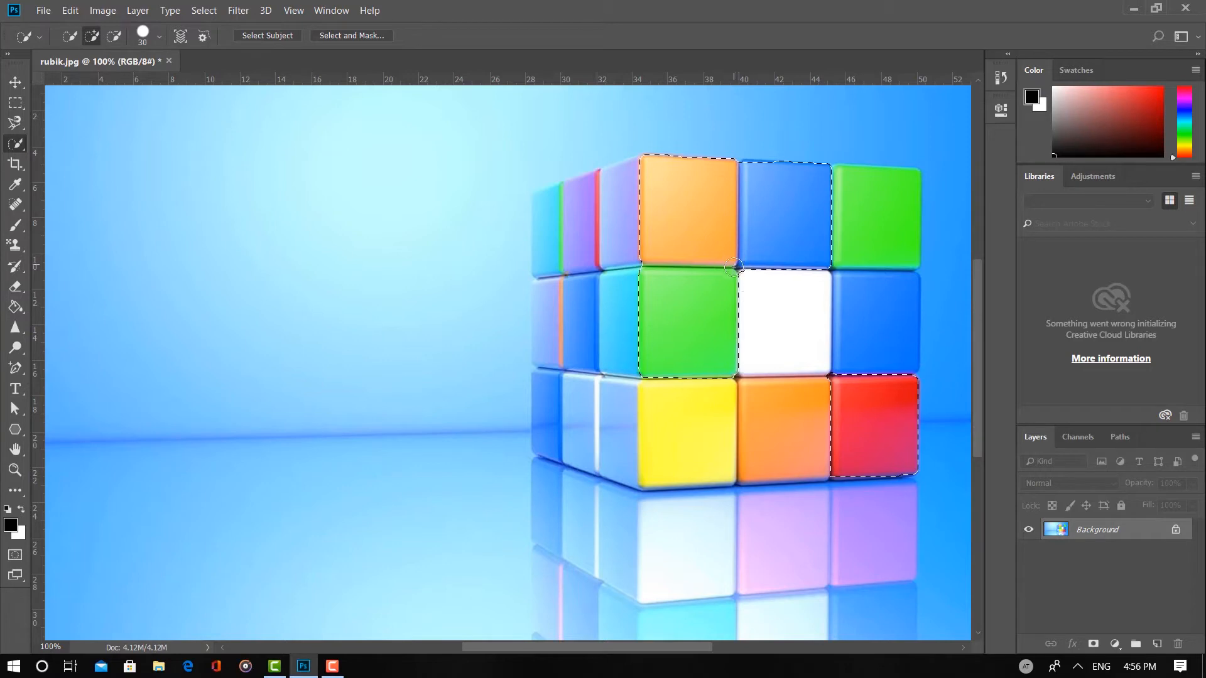
{"action": "left_click_drag", "start_coordinate": [732, 265], "coordinate": [741, 270]}
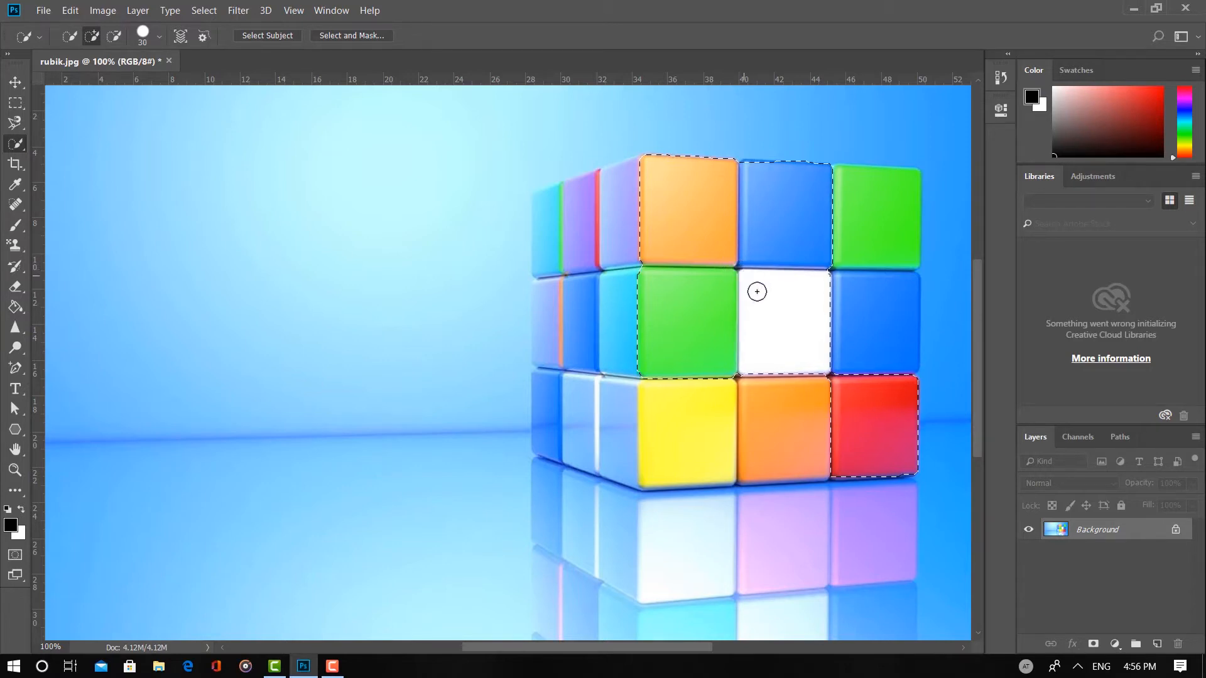
{"action": "mouse_move", "coordinate": [832, 305]}
{"action": "left_mouse_down"}
{"action": "mouse_move", "coordinate": [850, 304]}
{"action": "mouse_move", "coordinate": [856, 342]}
{"action": "mouse_move", "coordinate": [838, 372]}
{"action": "mouse_move", "coordinate": [818, 391]}
{"action": "mouse_move", "coordinate": [727, 404]}
{"action": "mouse_move", "coordinate": [708, 425]}
{"action": "left_mouse_up"}
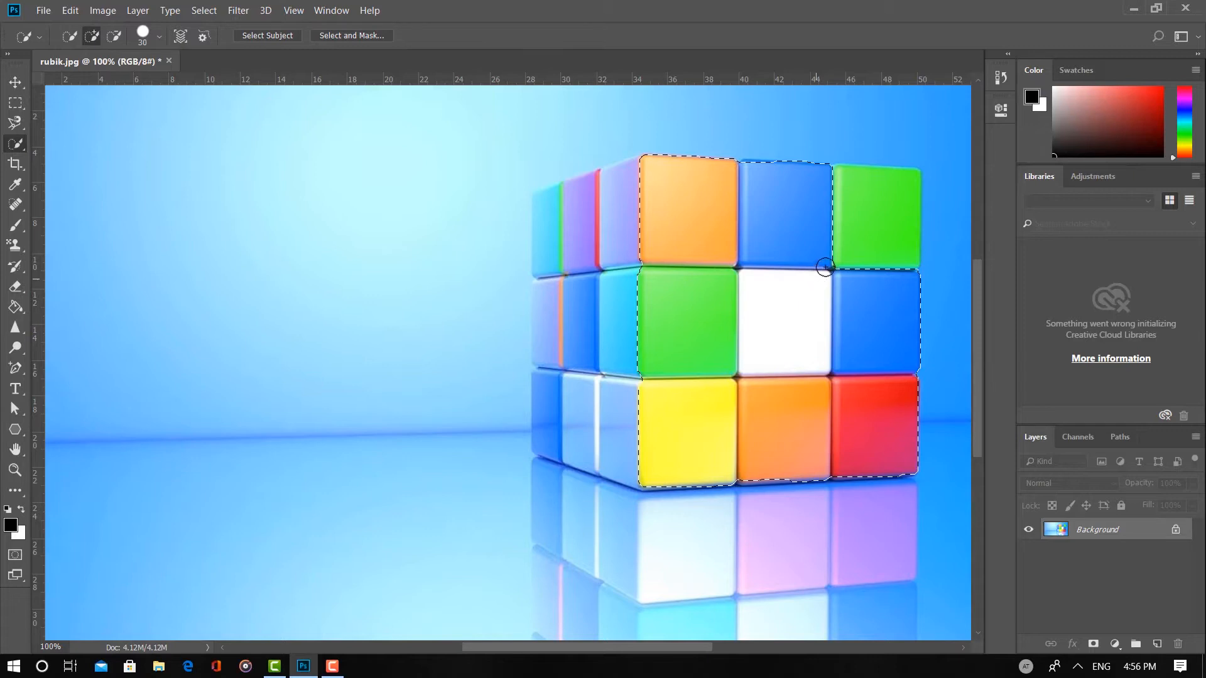
{"action": "left_click_drag", "start_coordinate": [824, 266], "coordinate": [837, 258]}
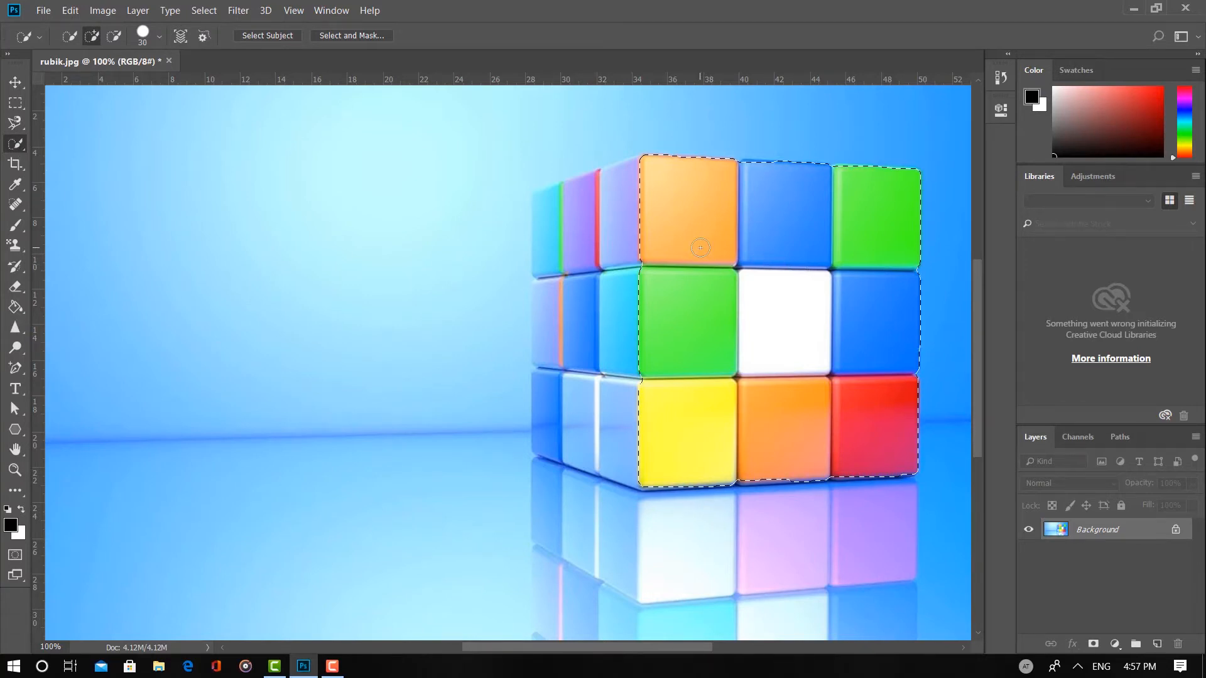
{"action": "key", "text": "ctrl+z"}
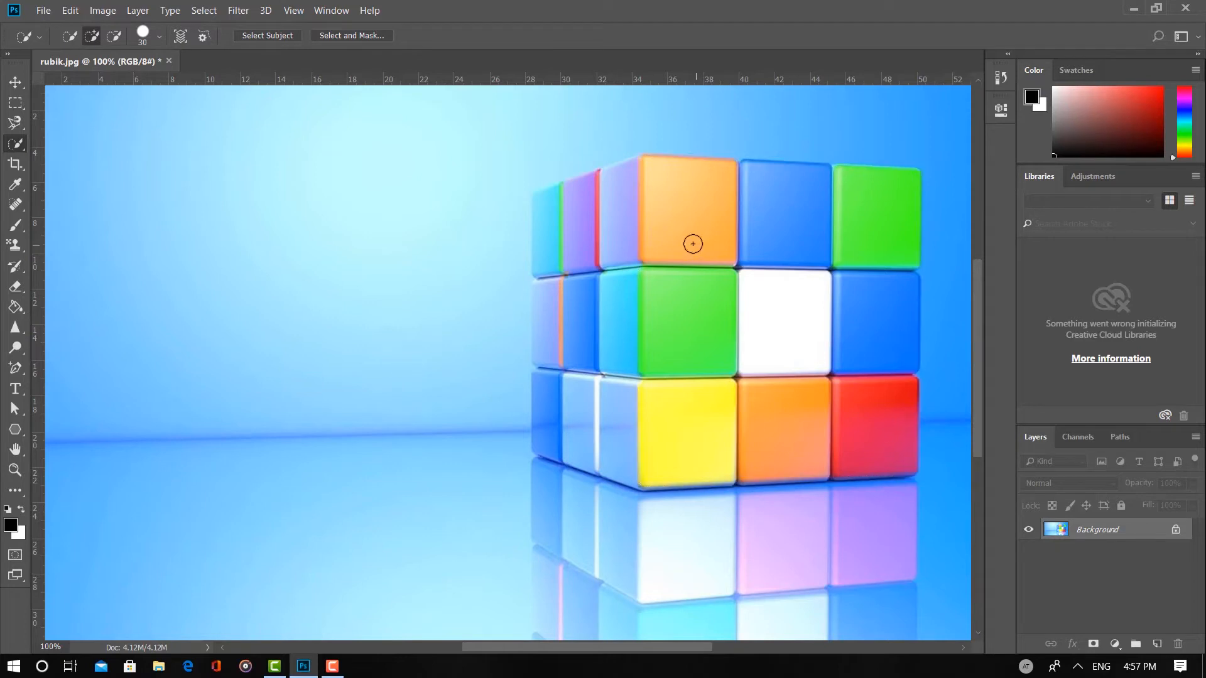
Quick-select the front face's diagonal orange, white and red squares, then subtract the orange and white ones from the selection
{"action": "left_click", "coordinate": [777, 329]}
{"action": "left_click", "coordinate": [901, 440]}
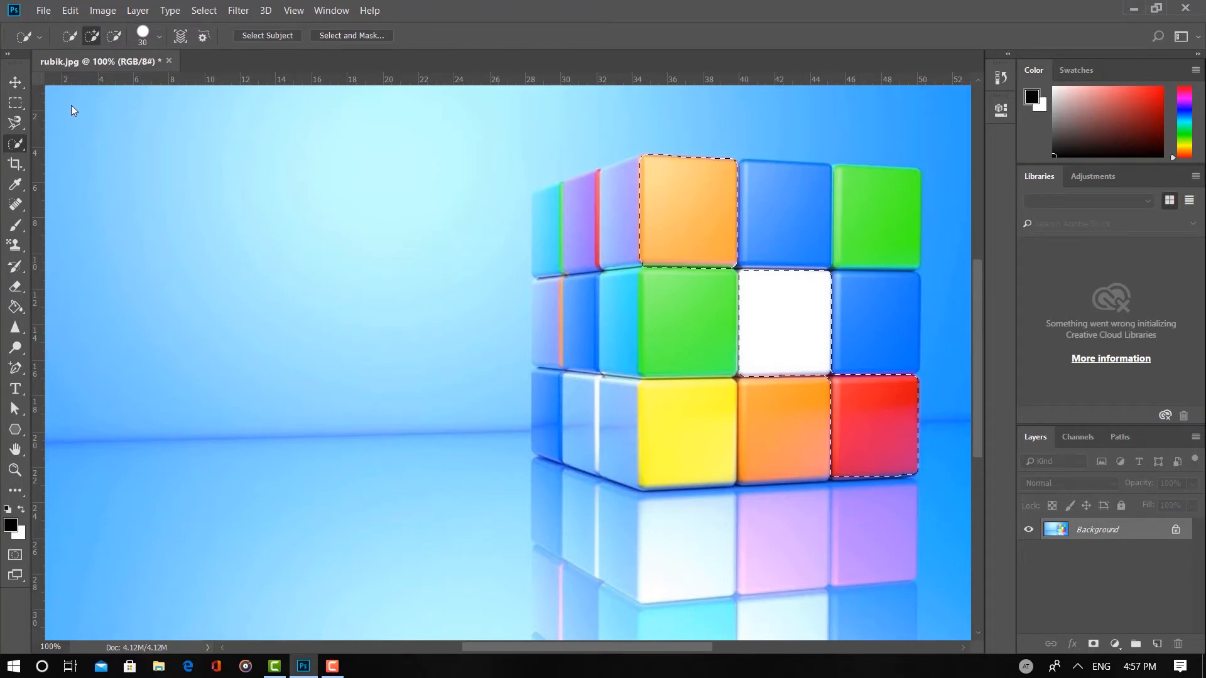
{"action": "left_click", "coordinate": [115, 37]}
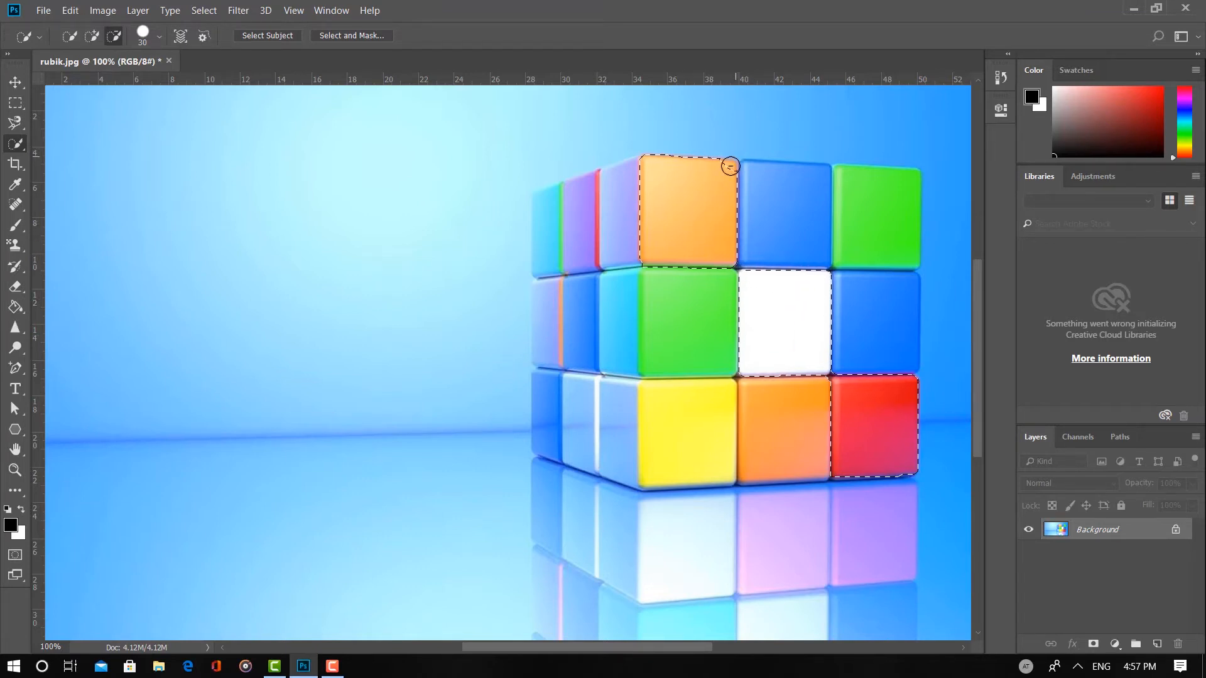
{"action": "mouse_move", "coordinate": [730, 167]}
{"action": "left_mouse_down"}
{"action": "mouse_move", "coordinate": [705, 162]}
{"action": "mouse_move", "coordinate": [670, 224]}
{"action": "mouse_move", "coordinate": [666, 211]}
{"action": "mouse_move", "coordinate": [688, 207]}
{"action": "left_mouse_up"}
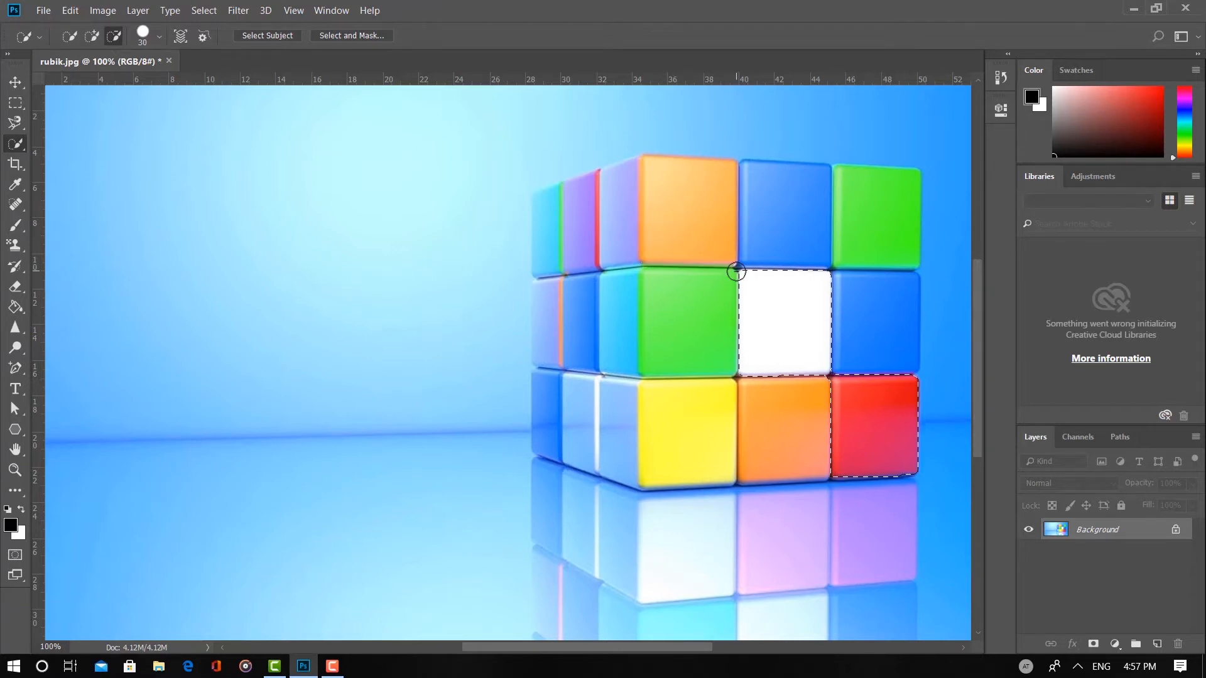
{"action": "left_click", "coordinate": [826, 270]}
{"action": "left_click", "coordinate": [741, 270]}
{"action": "key", "text": "ctrl+z"}
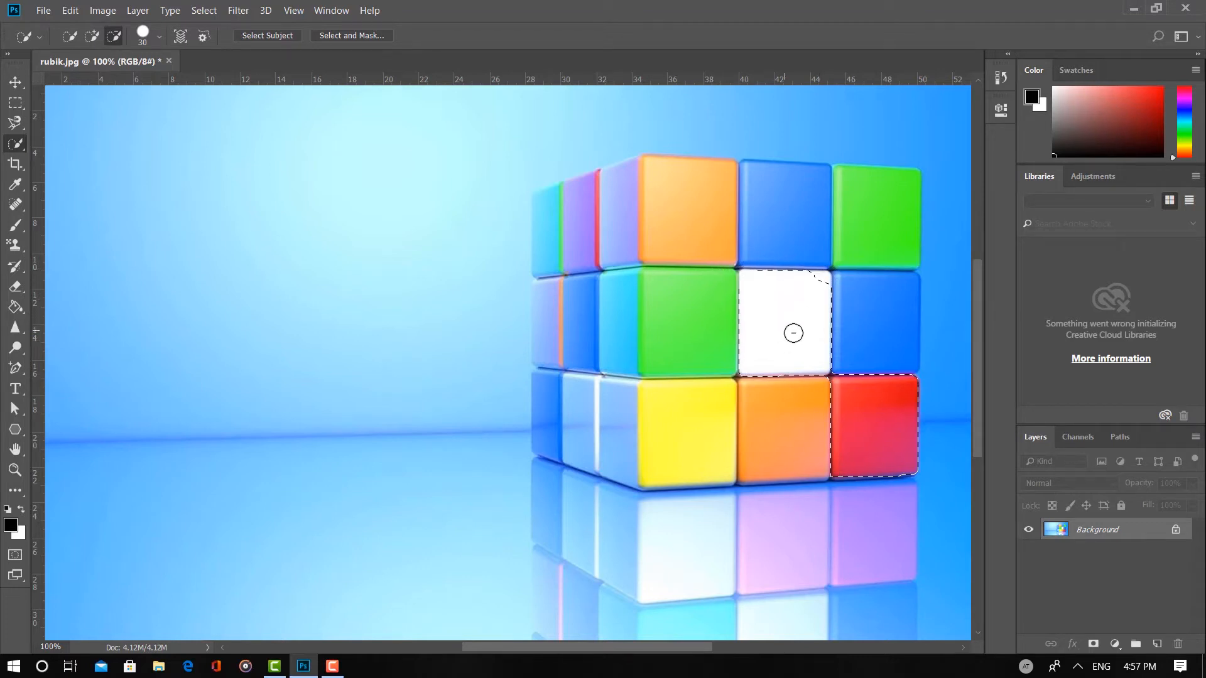
{"action": "left_click", "coordinate": [769, 320]}
{"action": "left_click", "coordinate": [794, 358]}
Set the Quick Selection brush size to 112 px and subtract the bottom-right red square from the selection
{"action": "right_click", "coordinate": [14, 146]}
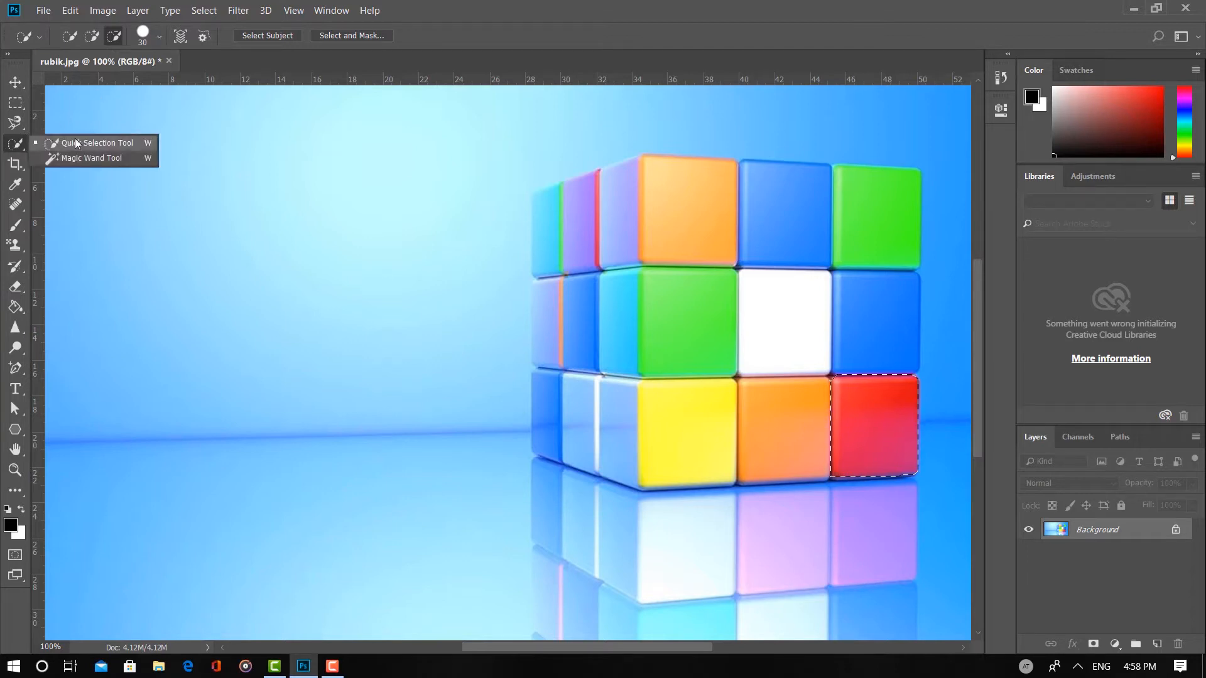
{"action": "left_click", "coordinate": [158, 37]}
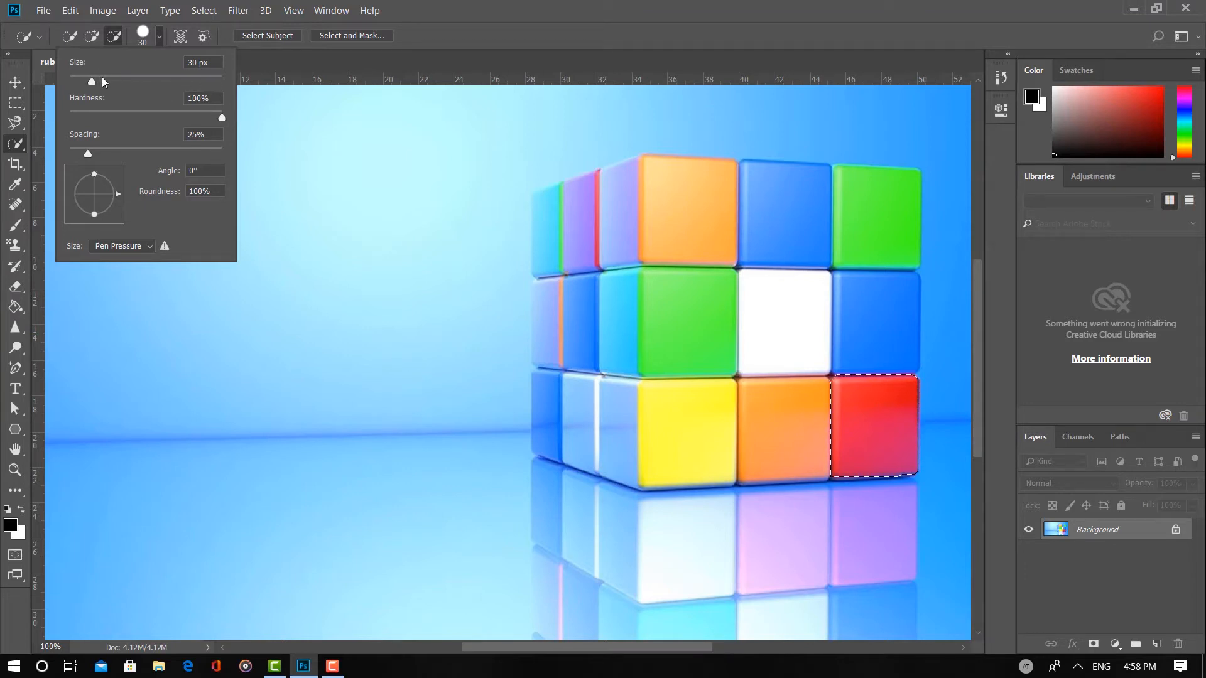
{"action": "left_click_drag", "start_coordinate": [101, 77], "coordinate": [122, 76]}
{"action": "left_click", "coordinate": [151, 76]}
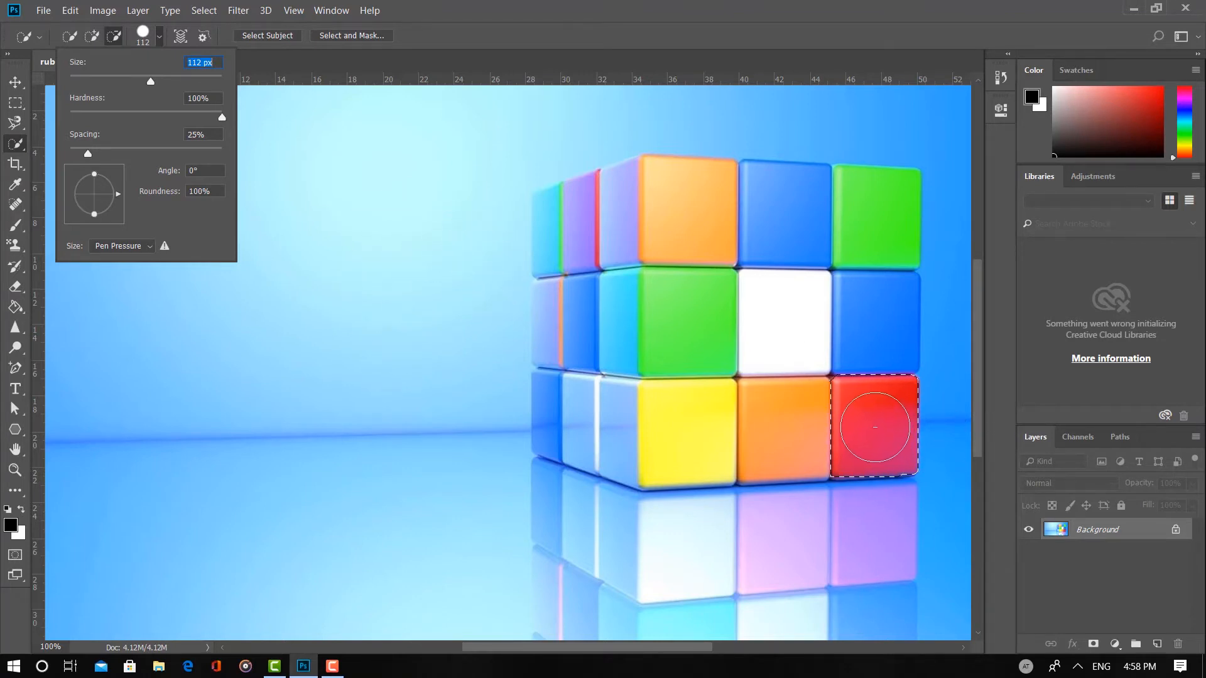
{"action": "left_click", "coordinate": [874, 427]}
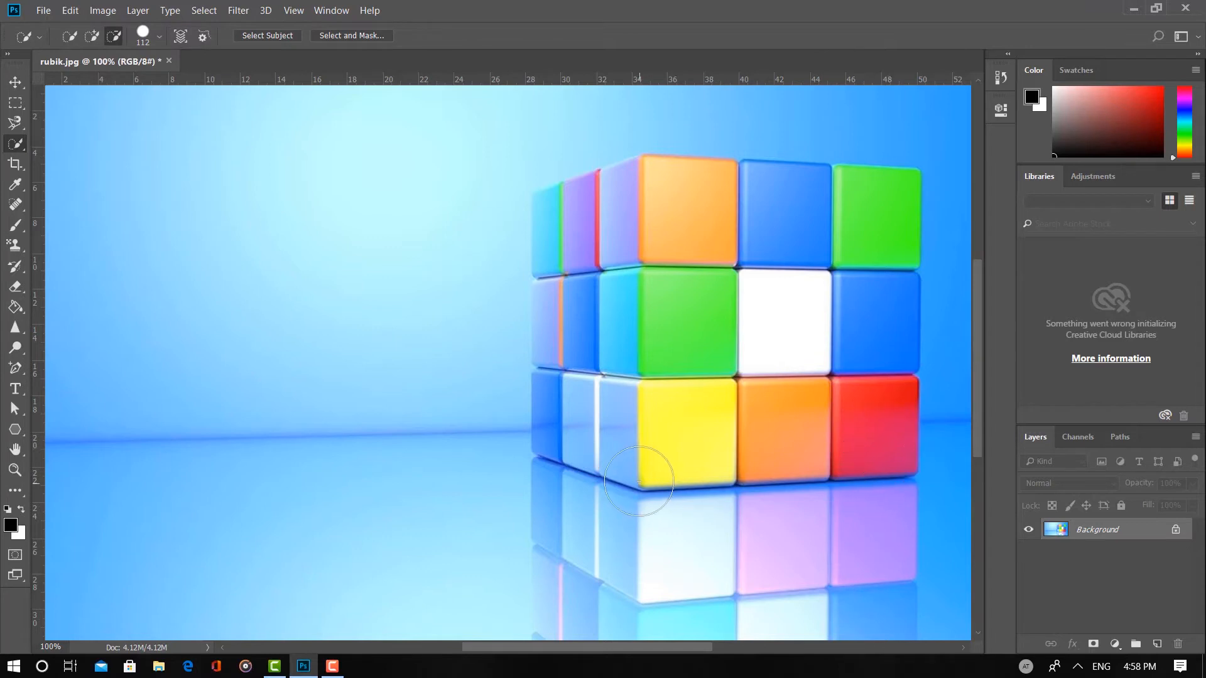
In add mode, select the top-middle blue square and enlarge the Quick Selection brush to 182 px
{"action": "left_click", "coordinate": [93, 38]}
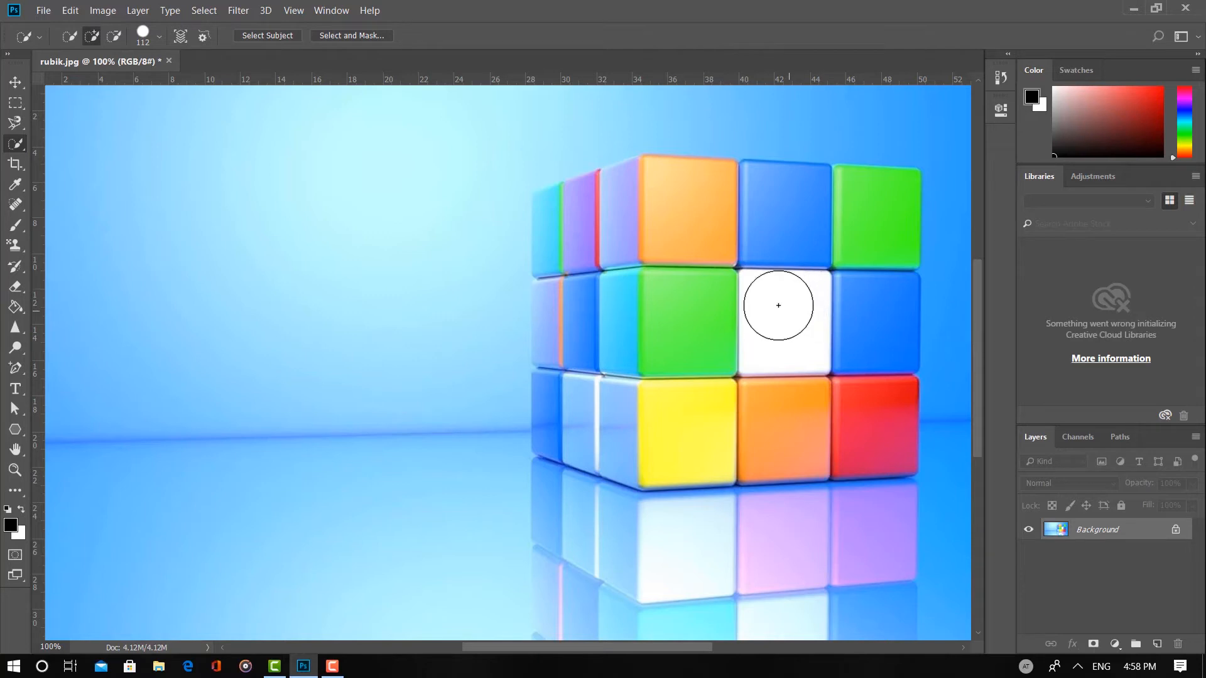
{"action": "left_click", "coordinate": [785, 264]}
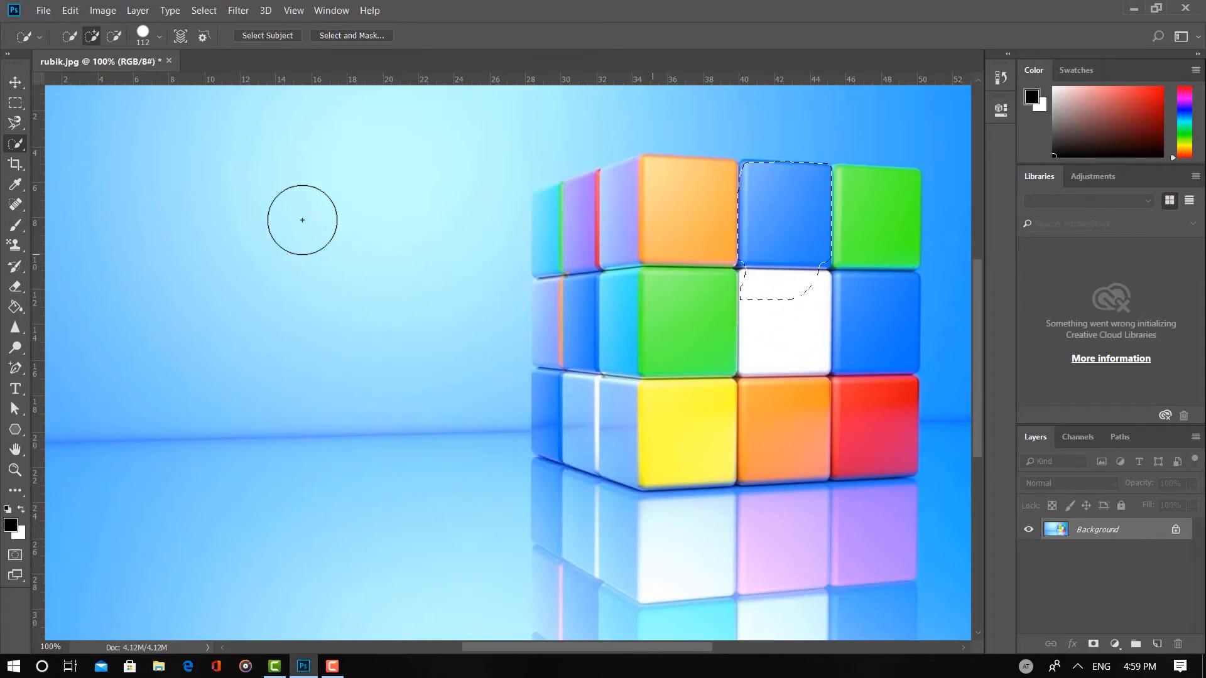
{"action": "left_click", "coordinate": [158, 36]}
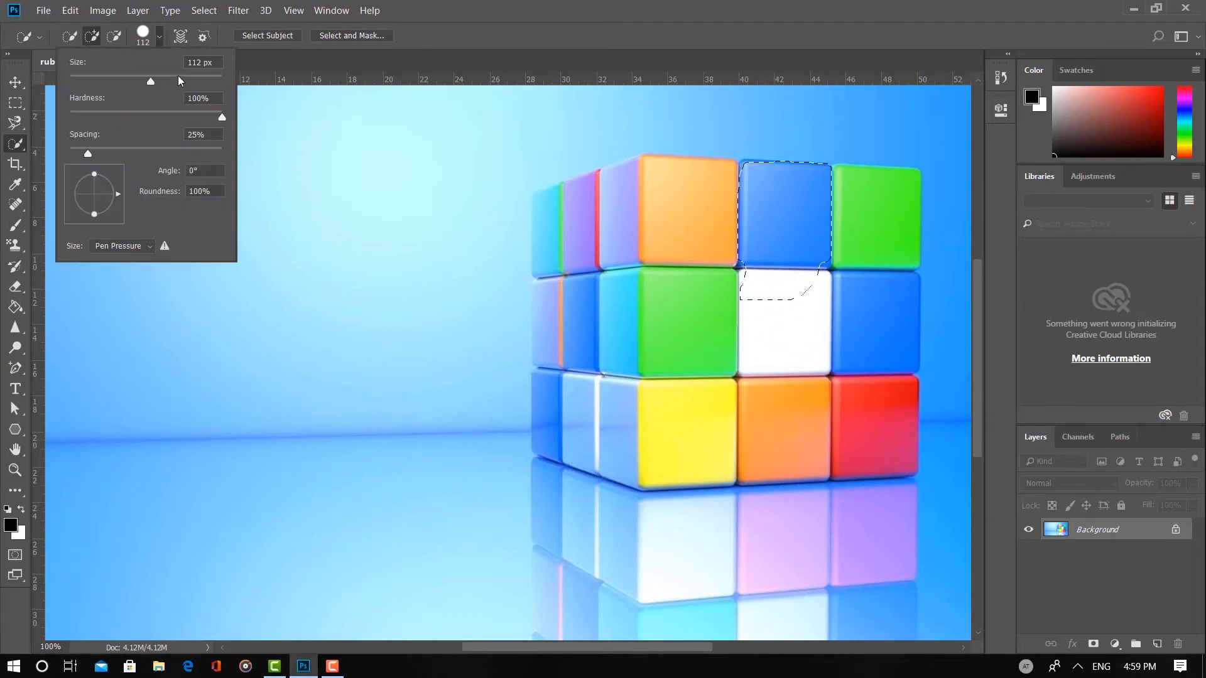
{"action": "left_click", "coordinate": [178, 77]}
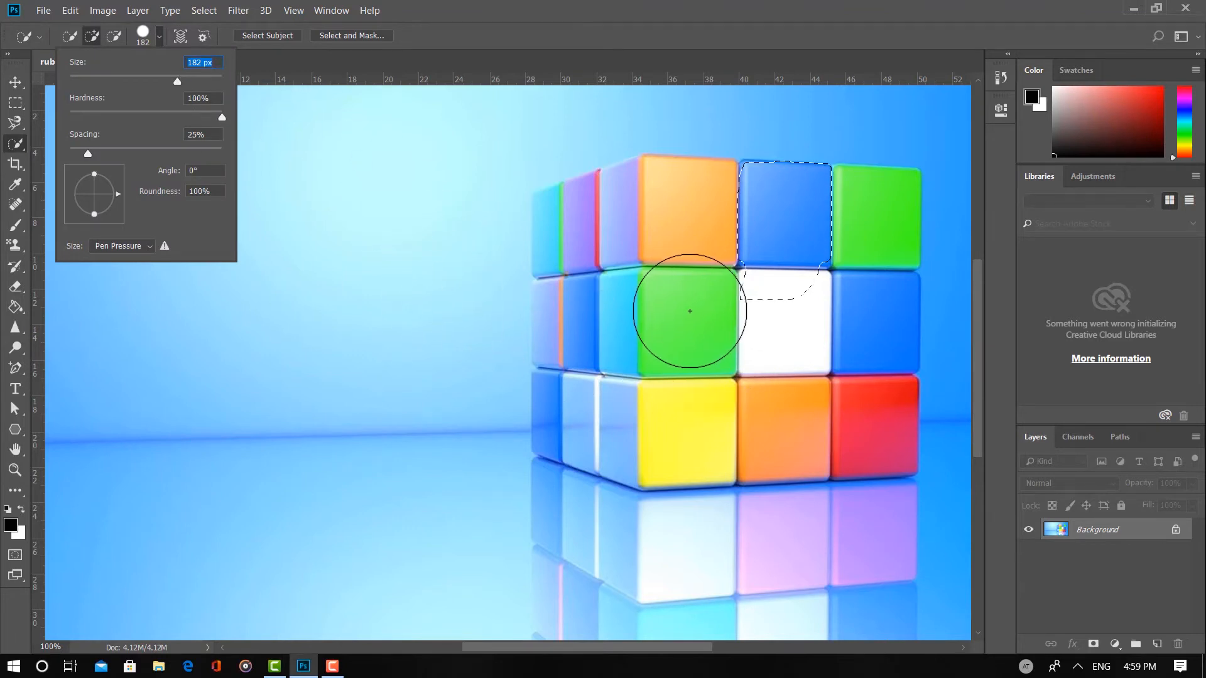
Clear the selection, quick-select the four upper-left squares of the front face, and subtract them again
{"action": "key", "text": "Escape"}
{"action": "key", "text": "ctrl+d"}
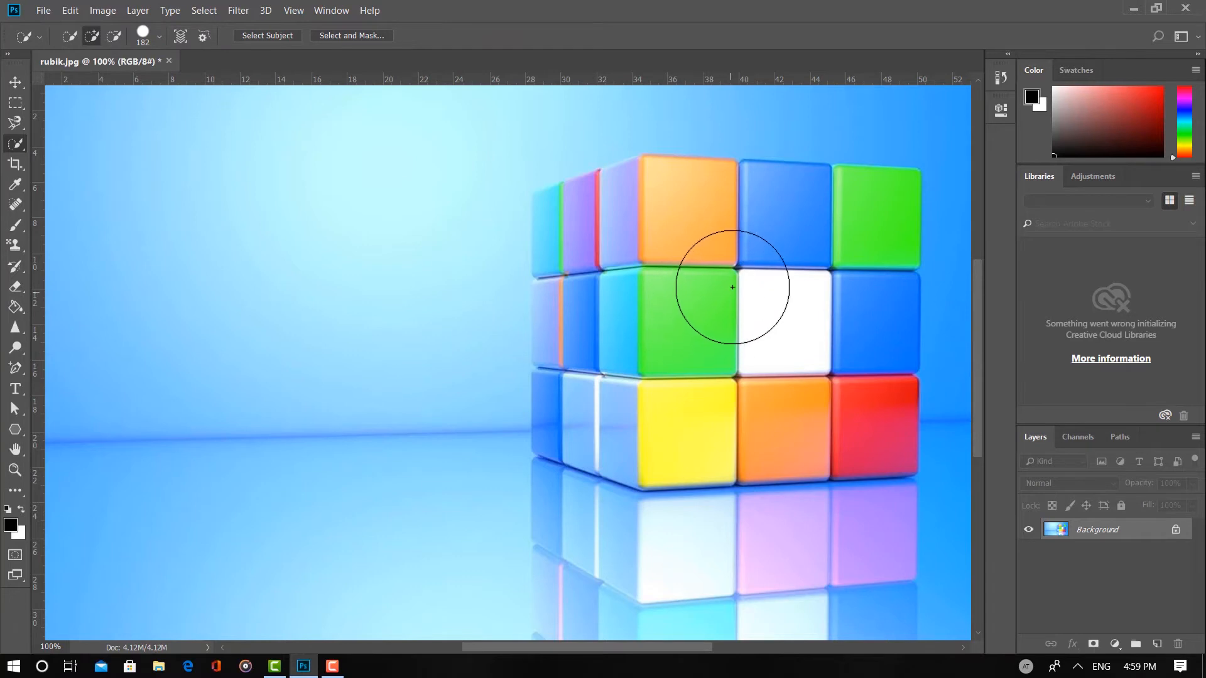
{"action": "left_click", "coordinate": [737, 266]}
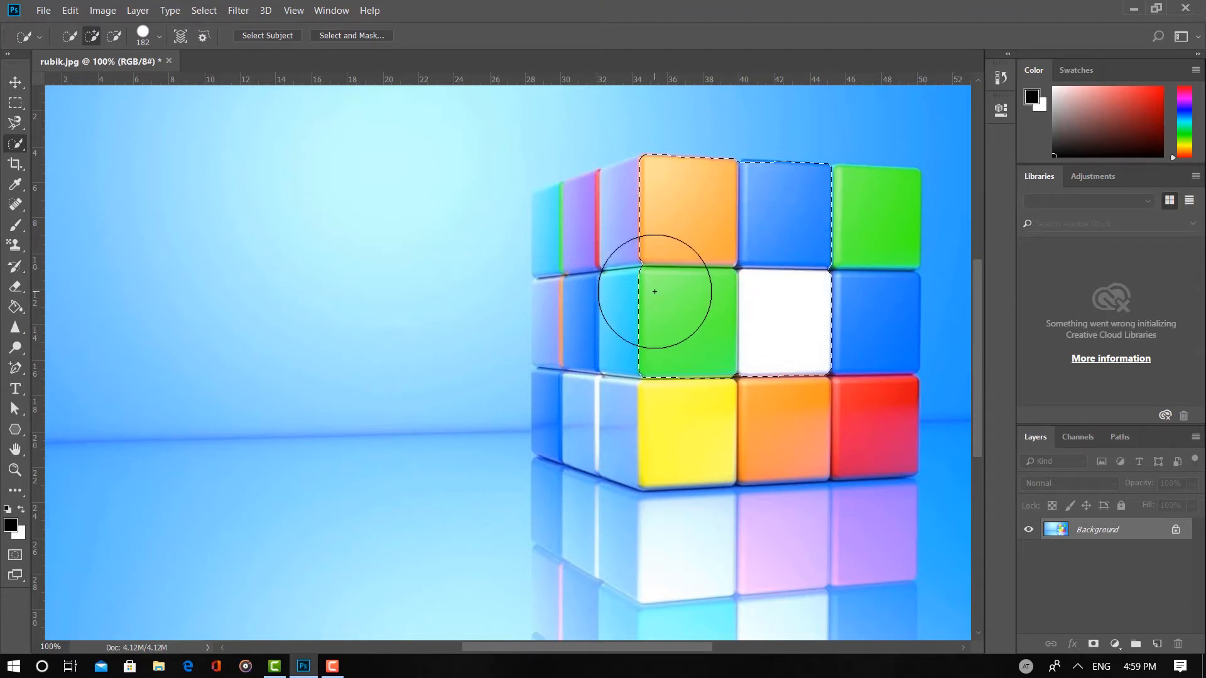
{"action": "left_click", "coordinate": [113, 36]}
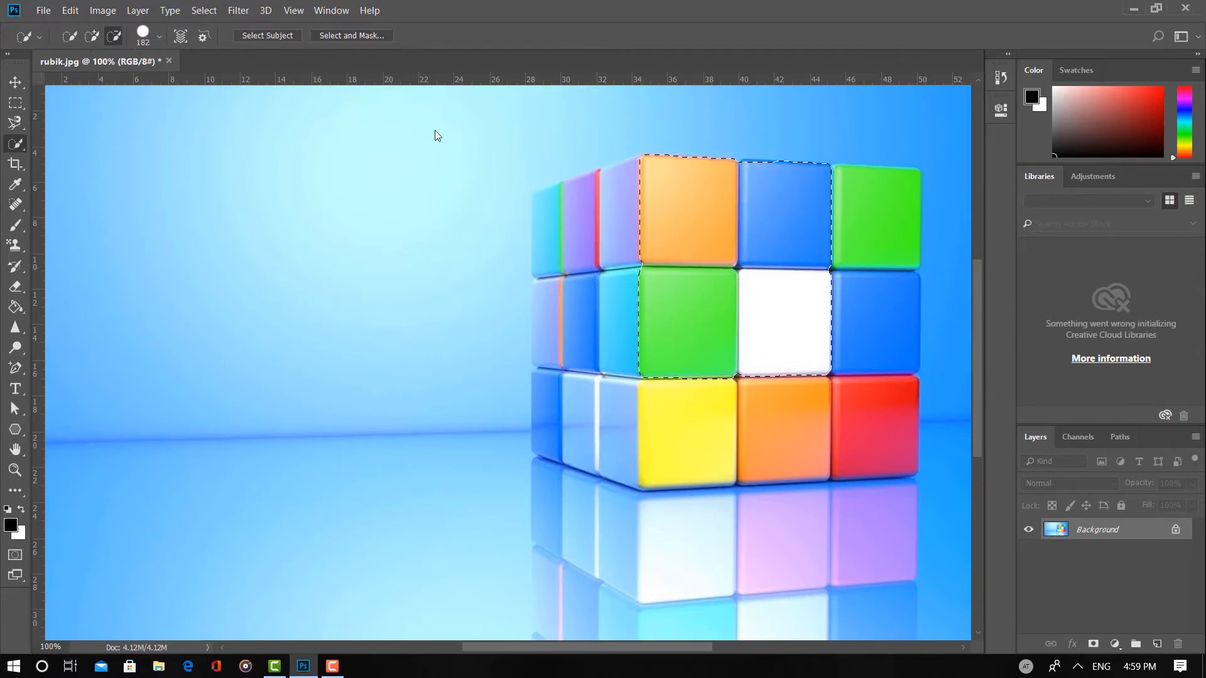
{"action": "mouse_move", "coordinate": [675, 201]}
{"action": "left_mouse_down"}
{"action": "mouse_move", "coordinate": [705, 194]}
{"action": "mouse_move", "coordinate": [766, 226]}
{"action": "mouse_move", "coordinate": [788, 342]}
{"action": "mouse_move", "coordinate": [679, 325]}
{"action": "left_mouse_up"}
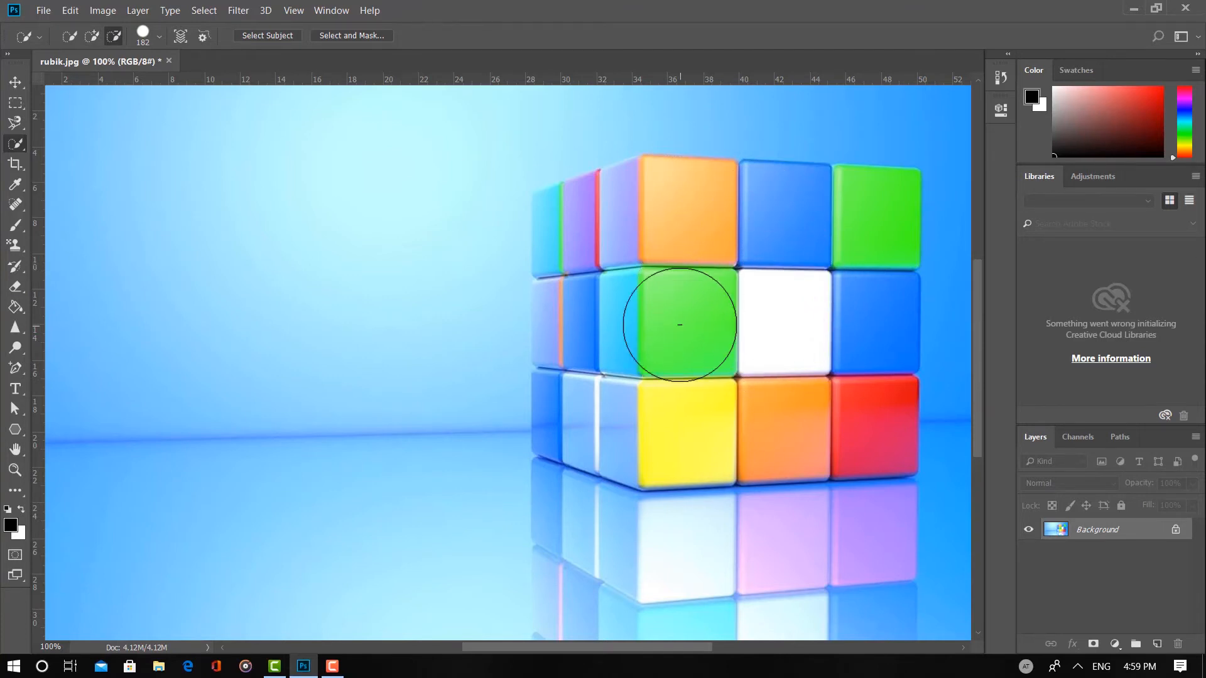
Set the Quick Selection brush size to 30 px and switch to the Magic Wand tool
{"action": "left_click", "coordinate": [159, 38]}
{"action": "left_click", "coordinate": [133, 77]}
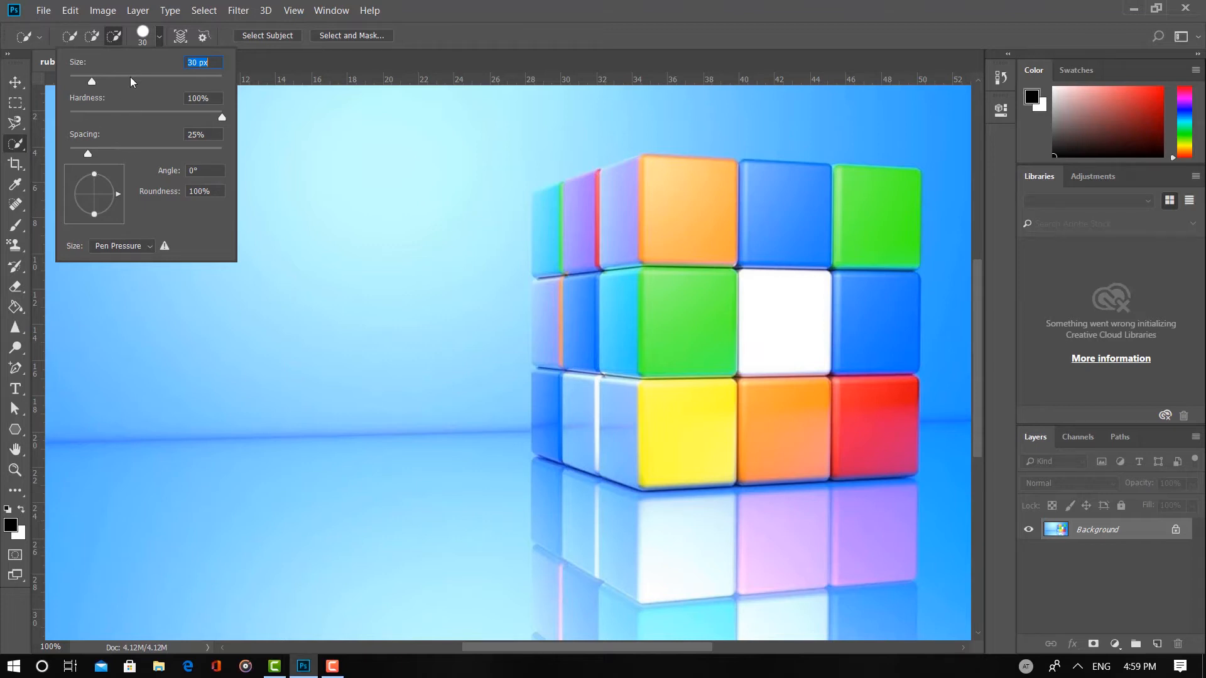
{"action": "left_click", "coordinate": [159, 37]}
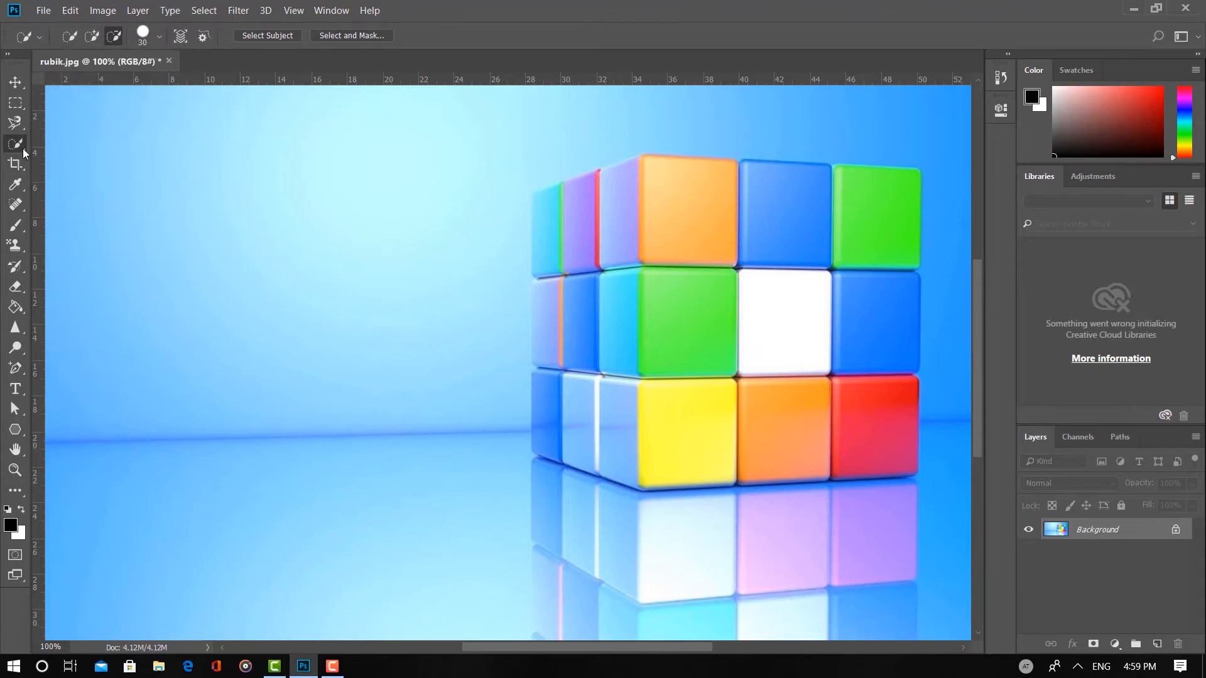
{"action": "key", "text": "alt"}
{"action": "right_click", "coordinate": [12, 147]}
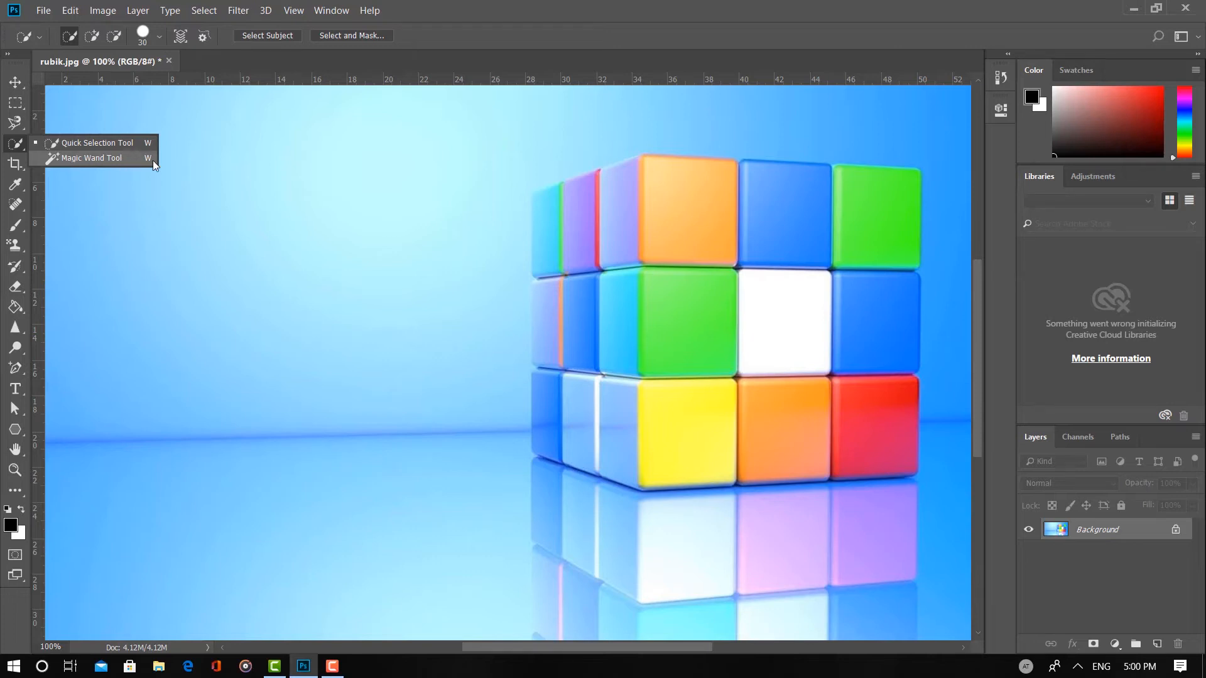
{"action": "left_click", "coordinate": [119, 158]}
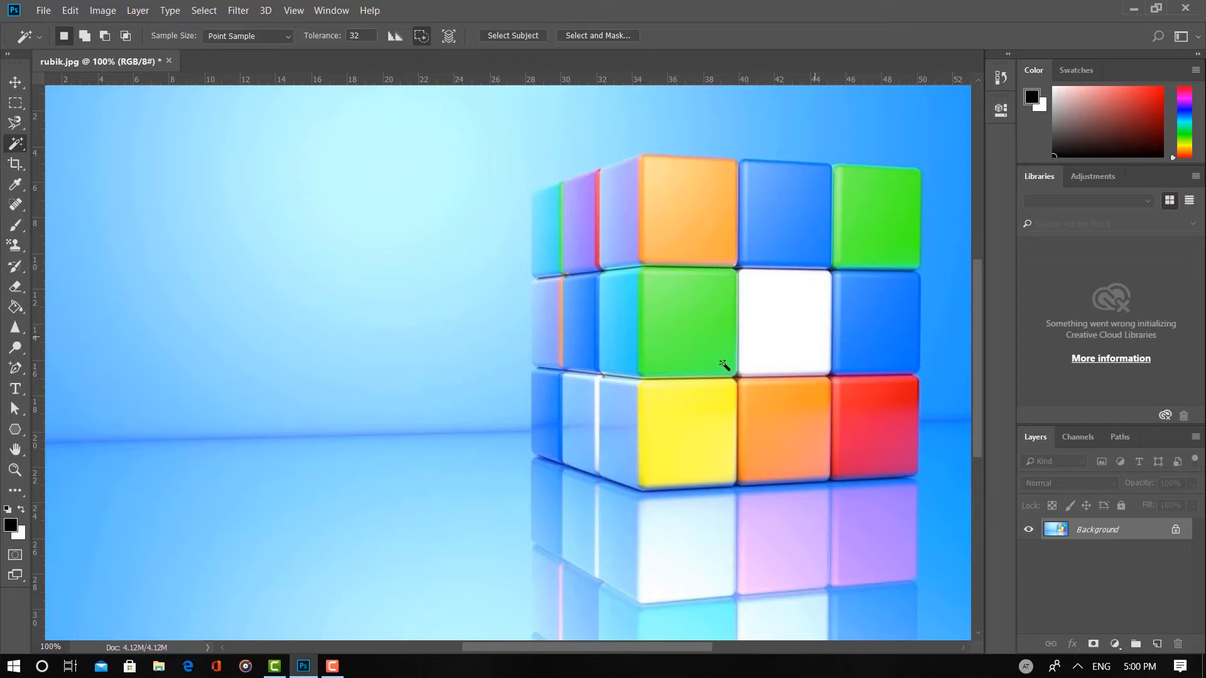
Sample the blue background beside the cube with the Magic Wand, deselect it, and select the darker part of the top-middle blue square
{"action": "left_click", "coordinate": [127, 337]}
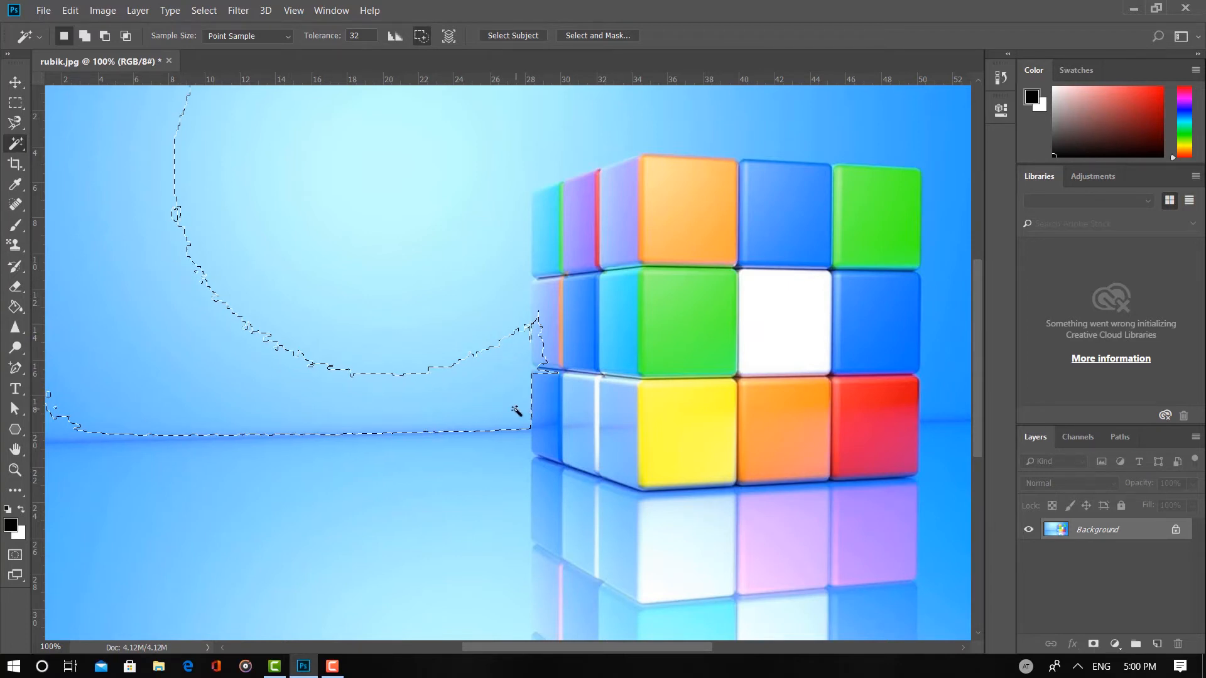
{"action": "key", "text": "ctrl+d"}
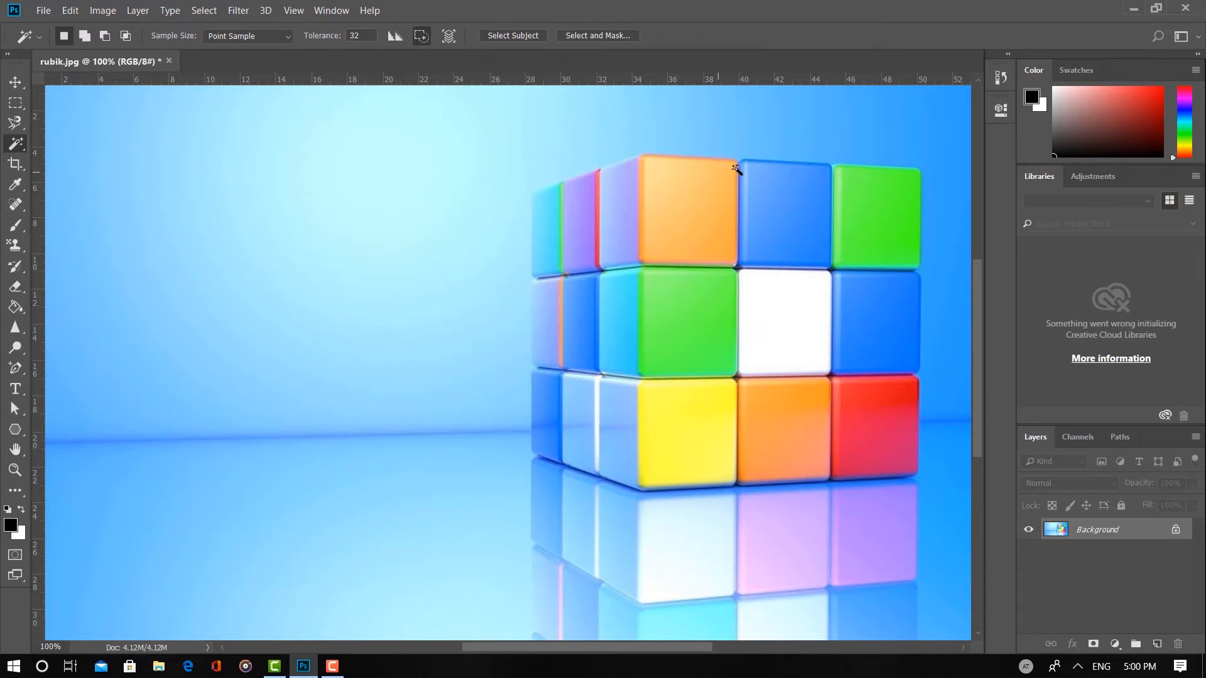
{"action": "left_click", "coordinate": [783, 209]}
{"action": "left_click", "coordinate": [808, 286]}
{"action": "left_click", "coordinate": [819, 259]}
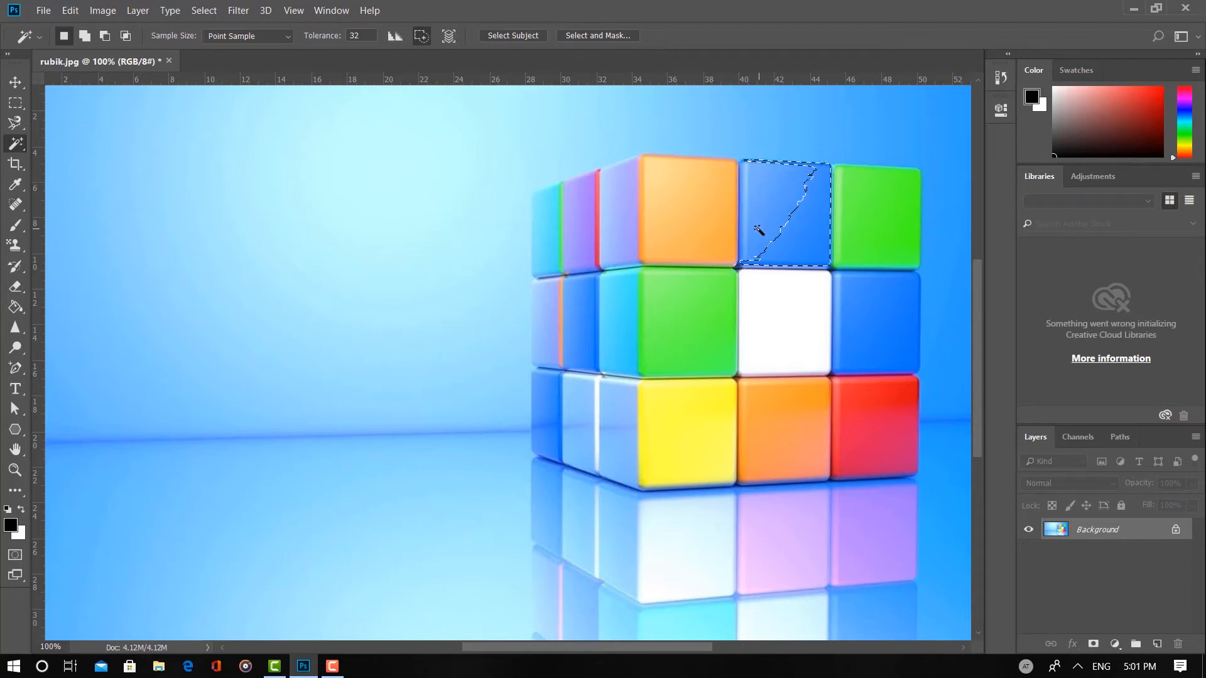
Select the darker orange area of the front face's top-left square with the Magic Wand, extend it, and deselect
{"action": "left_click", "coordinate": [722, 249]}
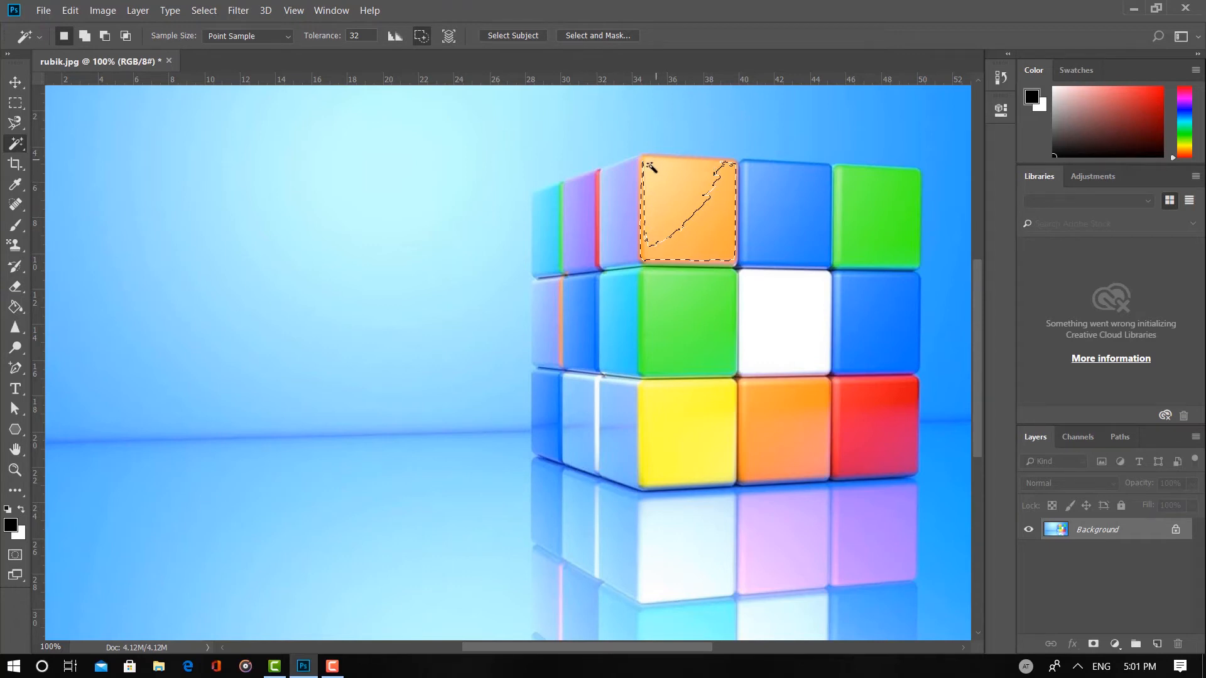
{"action": "left_click", "coordinate": [704, 232], "text": "shift"}
{"action": "key", "text": "ctrl+d"}
Select the pale blue squares in the cube side's bottom row, clear that selection, and select the top-left orange front square
{"action": "left_click", "coordinate": [623, 413]}
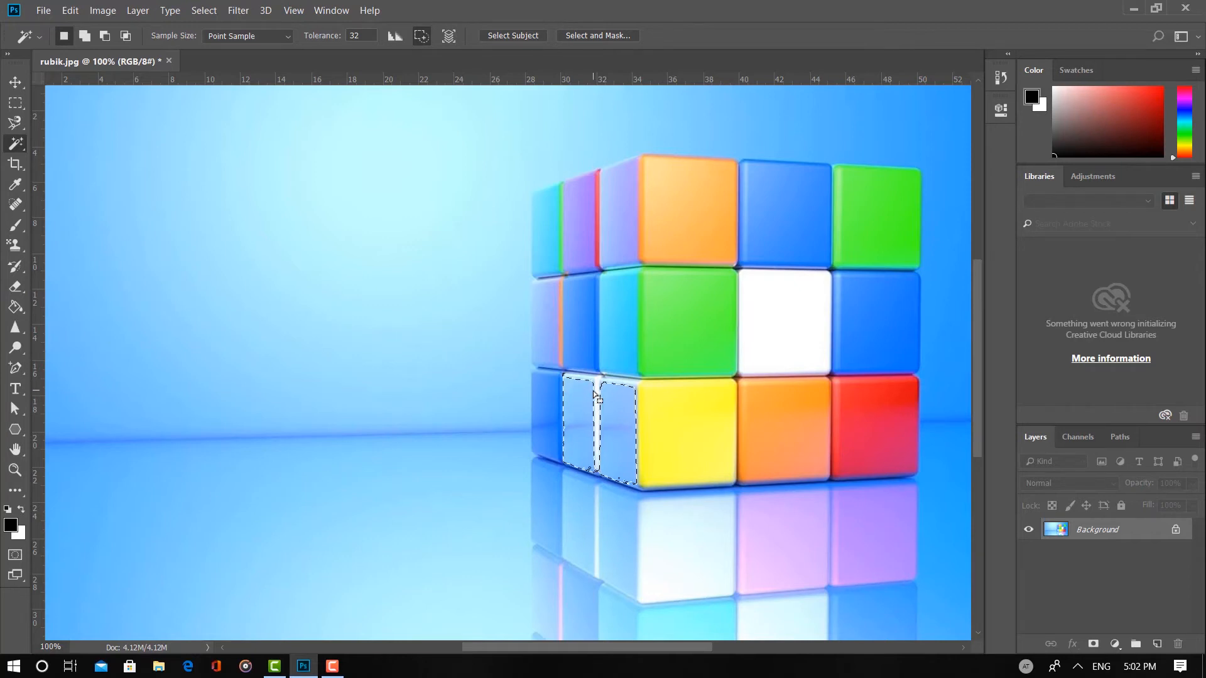
{"action": "key", "text": "ctrl+d"}
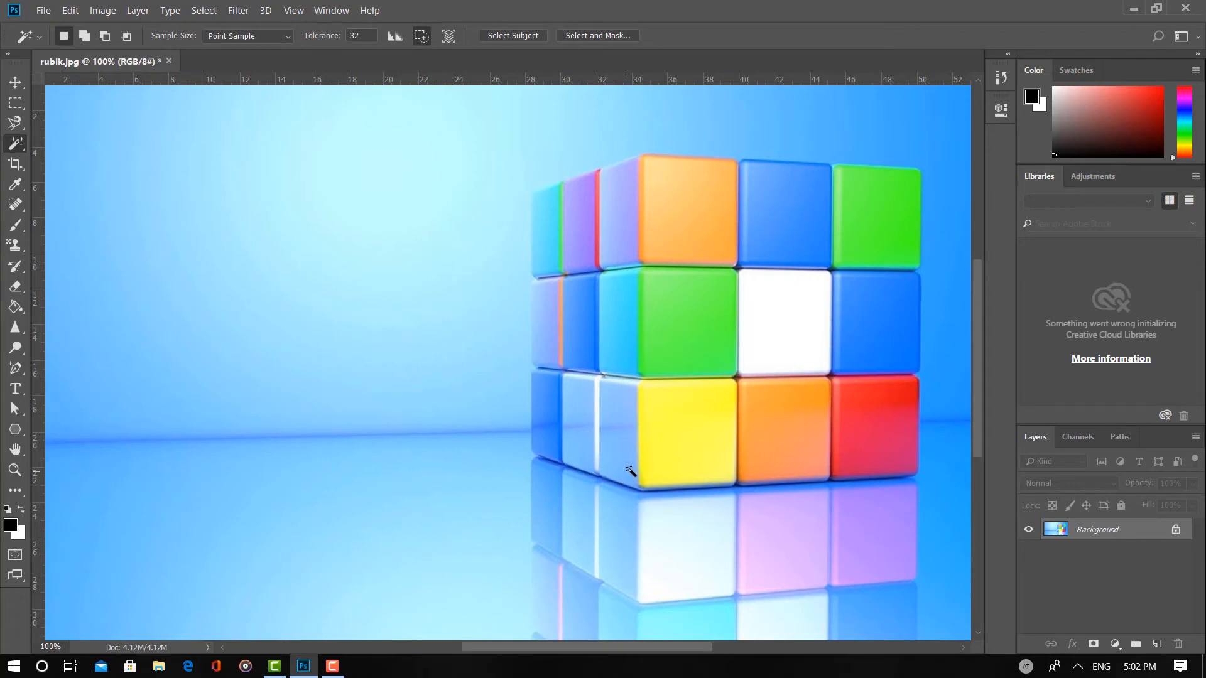
{"action": "left_click", "coordinate": [694, 226]}
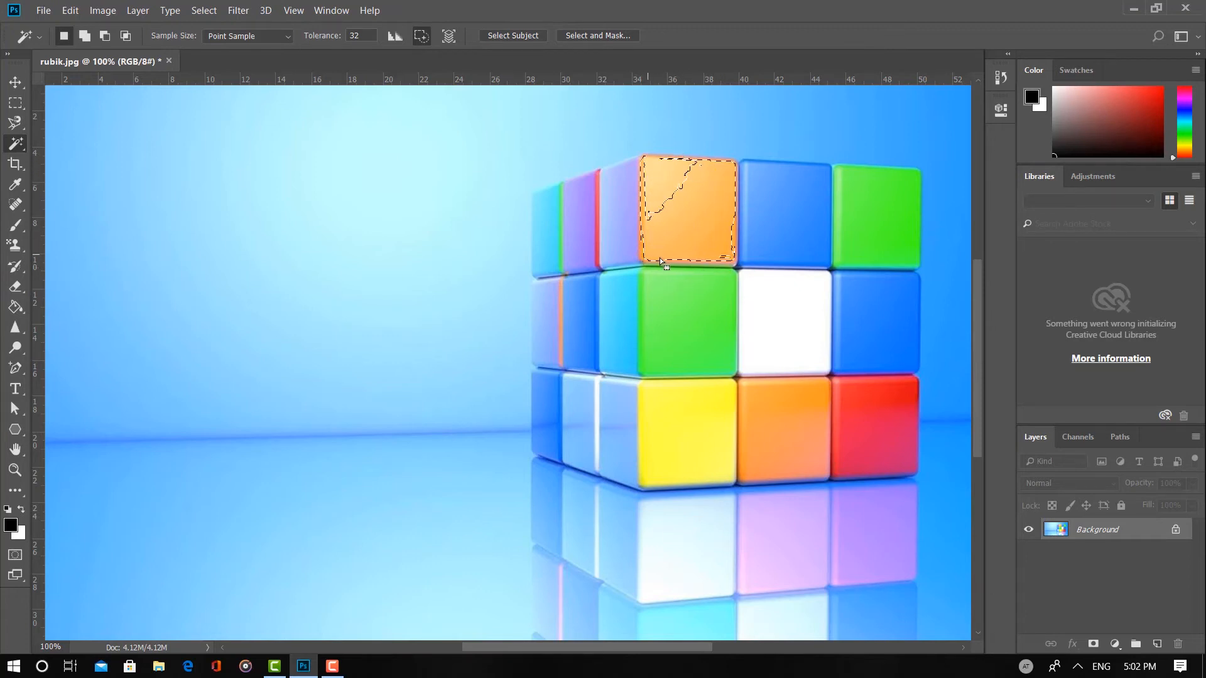
Select the white centre square, add the front face's left-column, bottom-row and middle-right squares in Add to selection mode, and deselect
{"action": "left_click", "coordinate": [790, 326]}
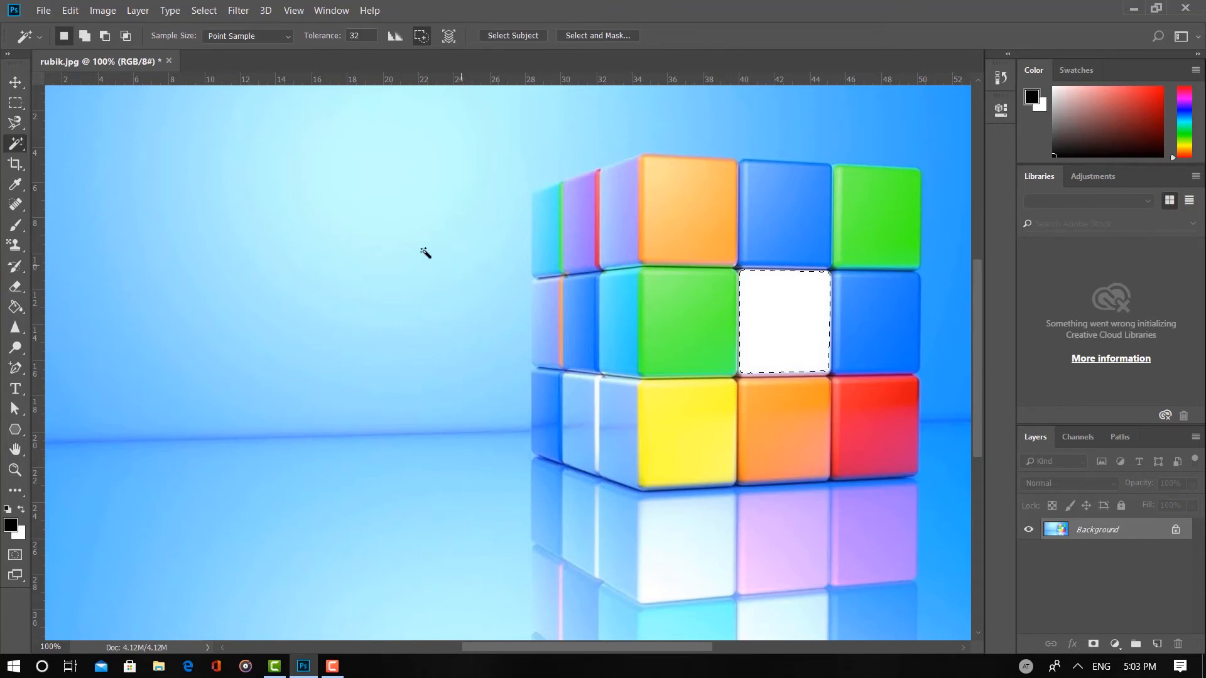
{"action": "left_click", "coordinate": [86, 37]}
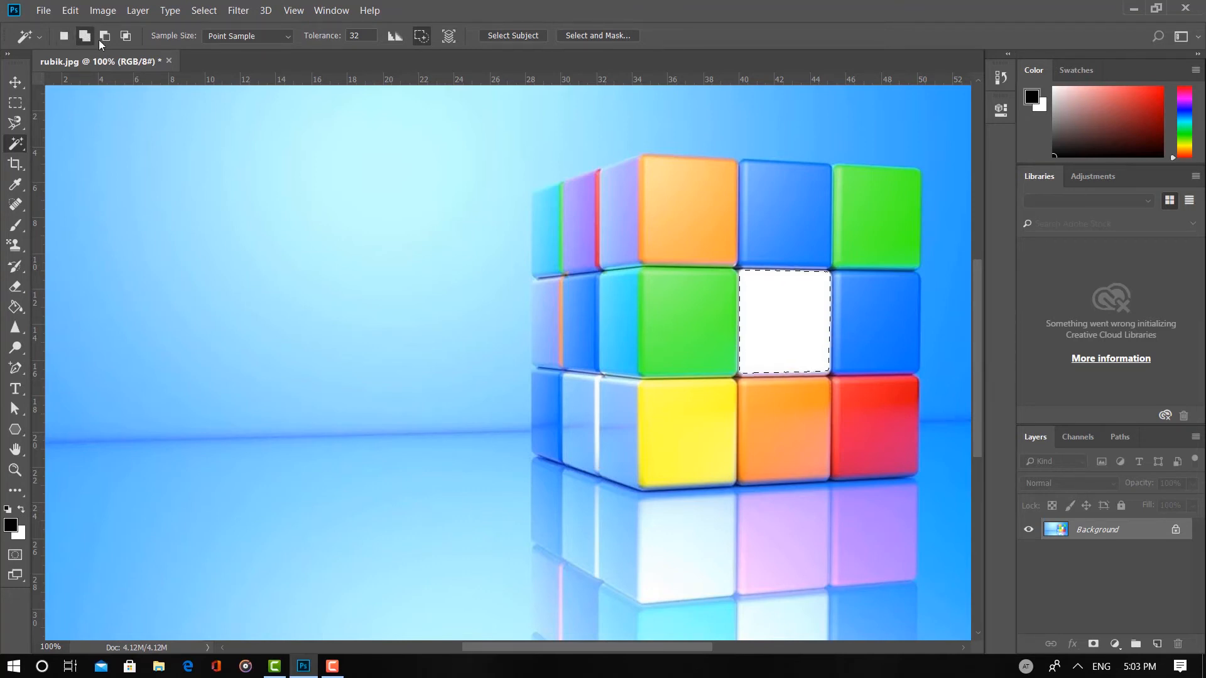
{"action": "left_click", "coordinate": [683, 221]}
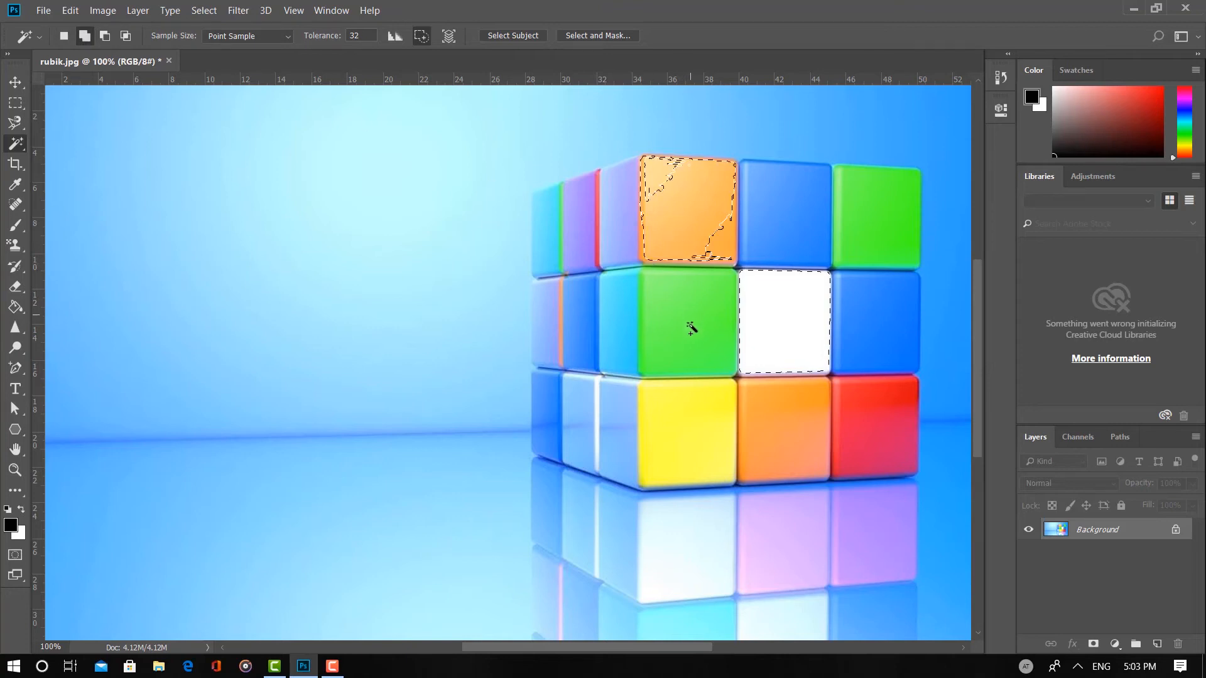
{"action": "left_click", "coordinate": [689, 333]}
{"action": "left_click", "coordinate": [696, 447]}
{"action": "left_click", "coordinate": [769, 453]}
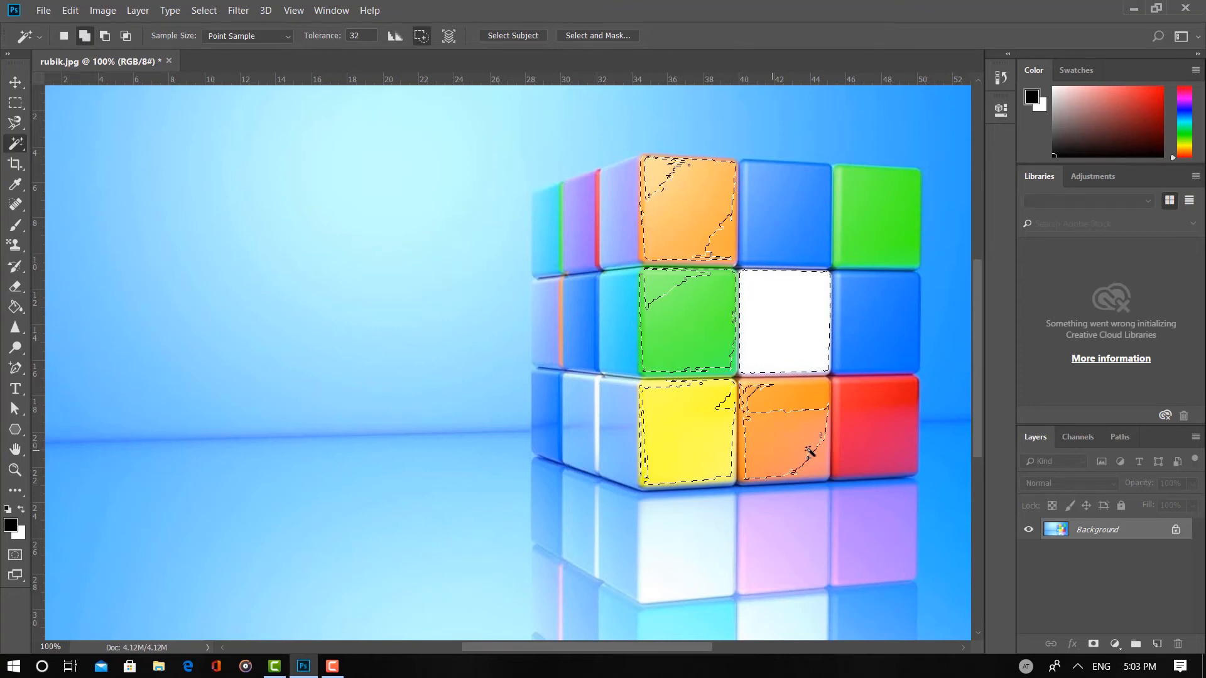
{"action": "left_click", "coordinate": [883, 439]}
{"action": "left_click", "coordinate": [883, 331]}
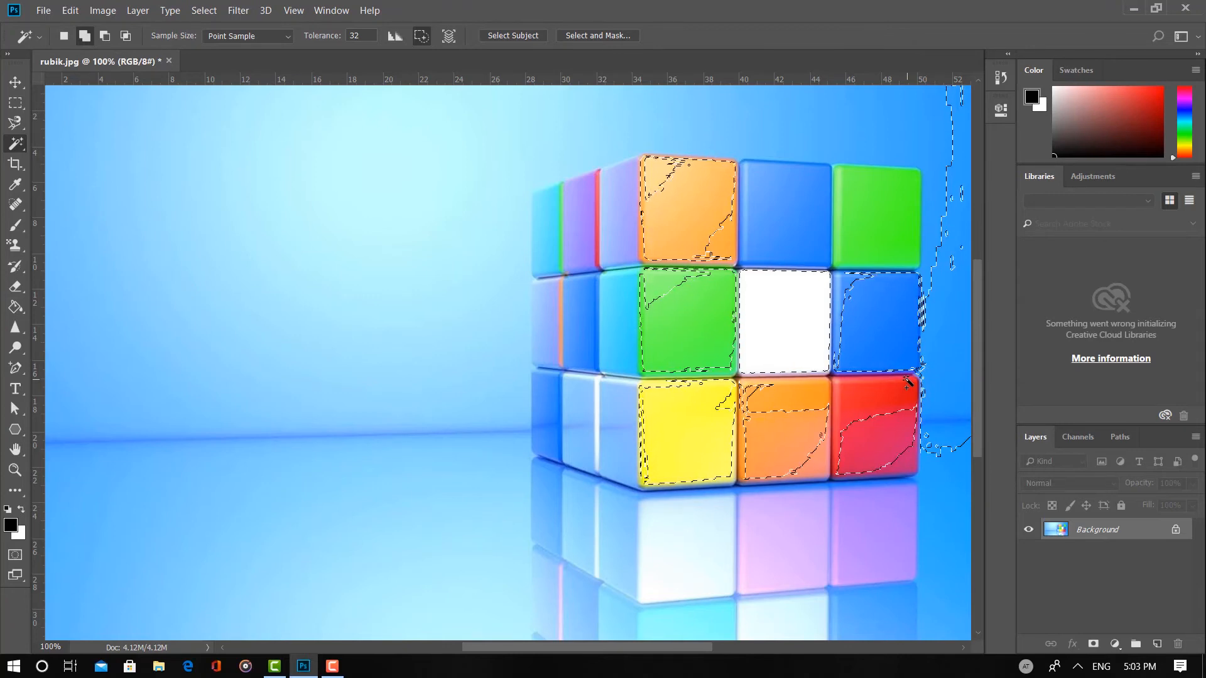
{"action": "key", "text": "ctrl+d"}
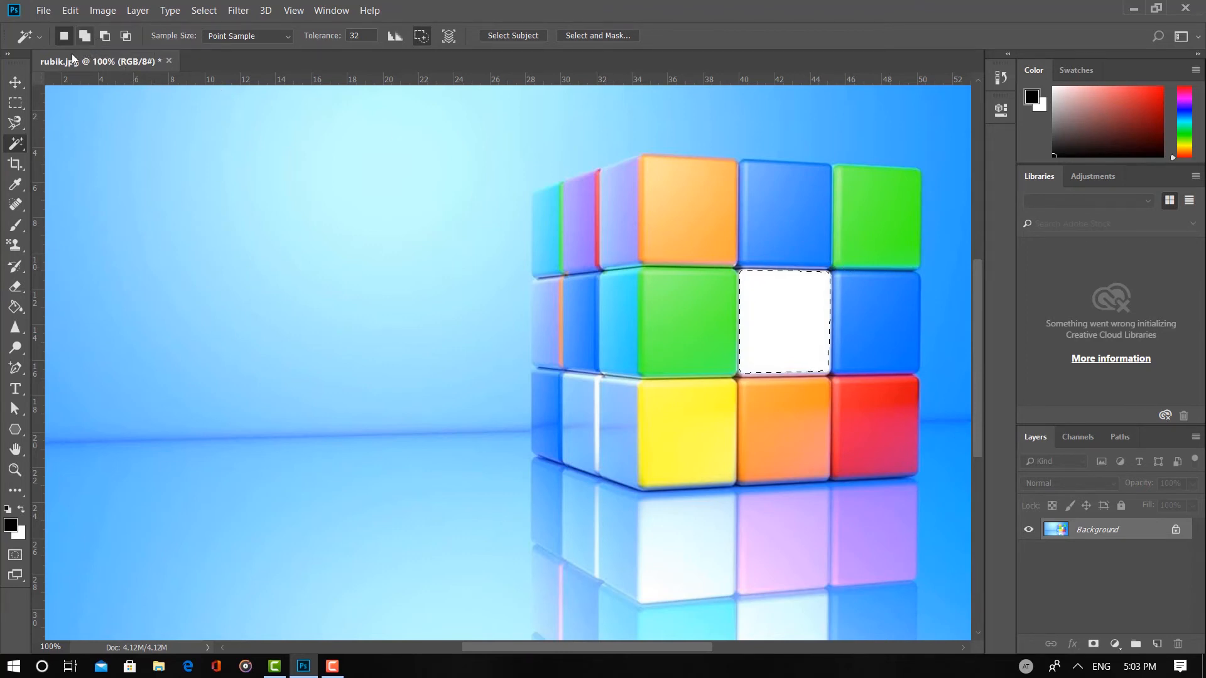
Extend the white centre square's selection with the three top-row front squares while staying in New selection mode
{"action": "key", "text": "shift"}
{"action": "left_click", "coordinate": [876, 236], "text": "shift"}
{"action": "left_click", "coordinate": [754, 229], "text": "shift"}
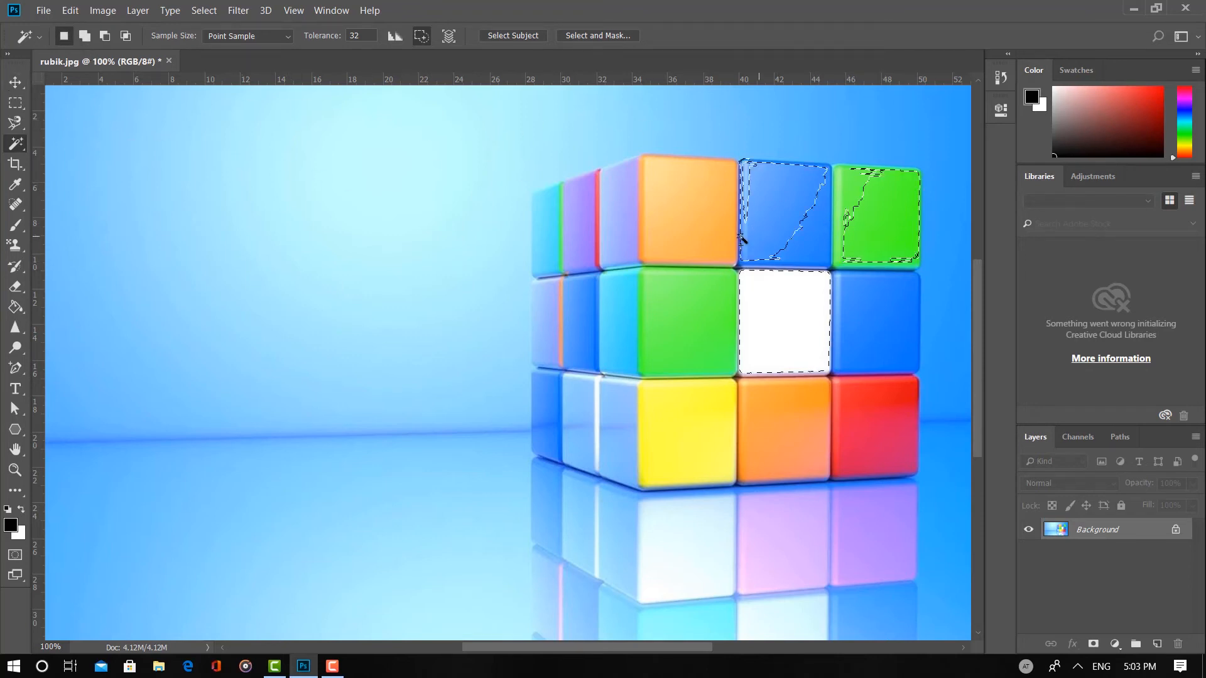
{"action": "left_click", "coordinate": [702, 239], "text": "shift"}
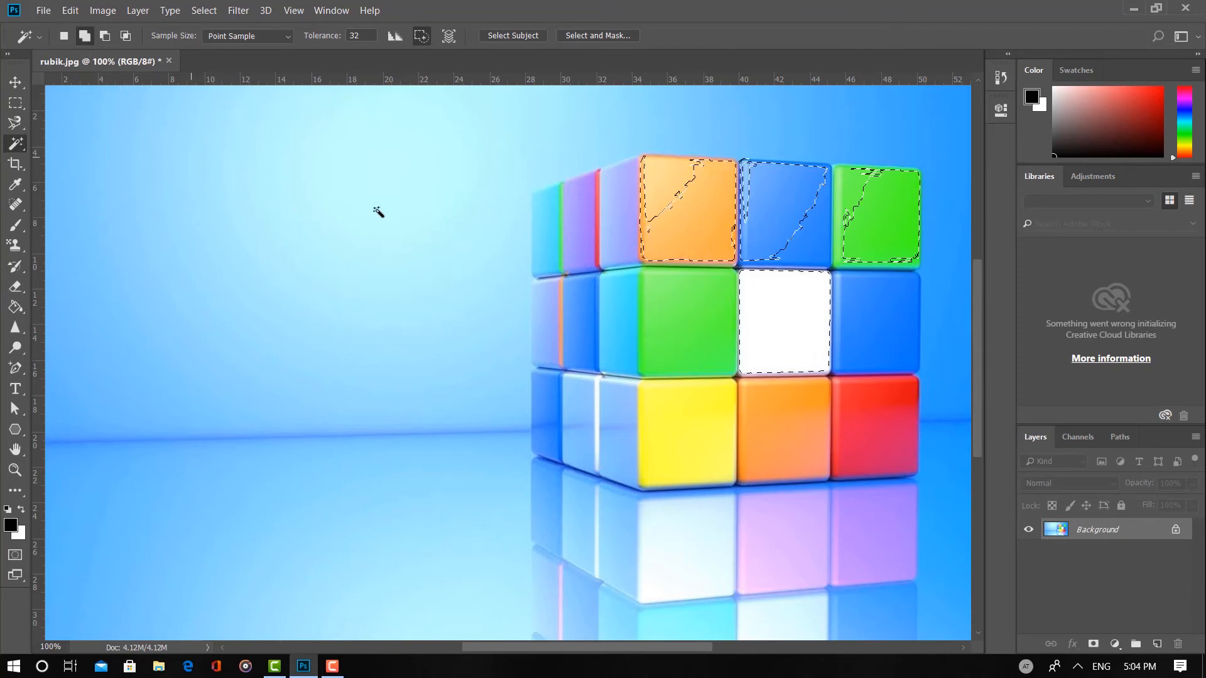
Replace the selection with the front face's middle-left green square and add the orange, blue and green top-row squares
{"action": "left_click", "coordinate": [675, 337]}
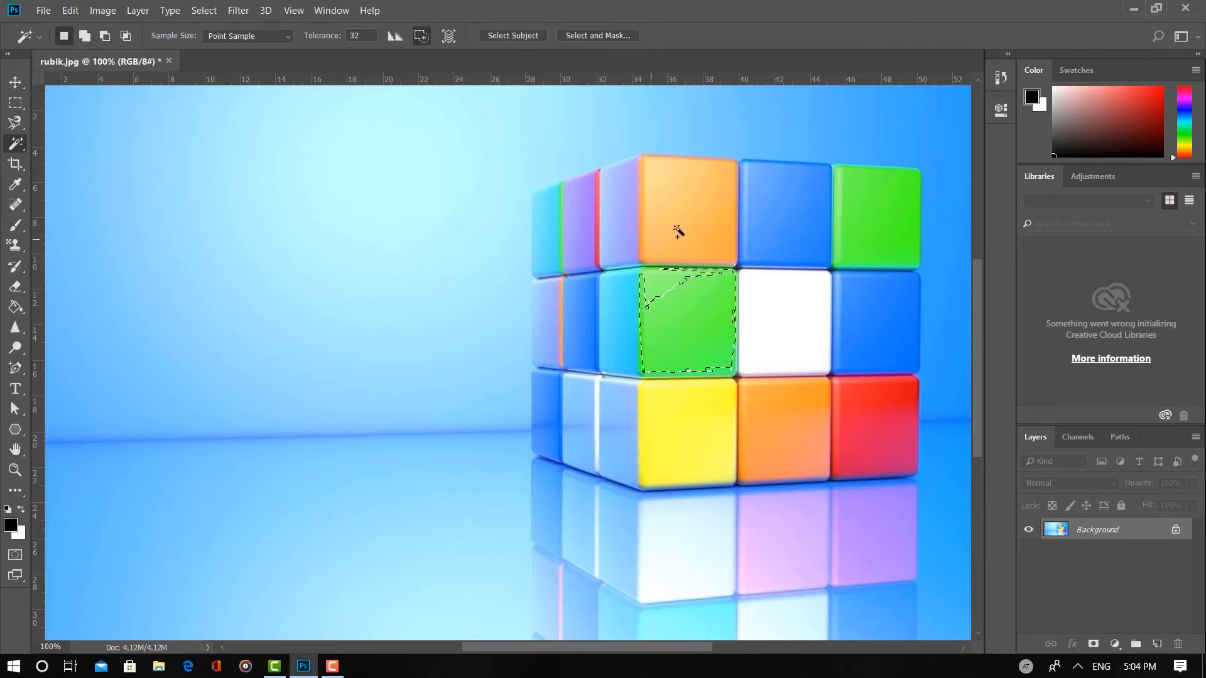
{"action": "left_click", "coordinate": [707, 234], "text": "shift"}
{"action": "left_click", "coordinate": [790, 232], "text": "shift"}
{"action": "left_click", "coordinate": [858, 234], "text": "shift"}
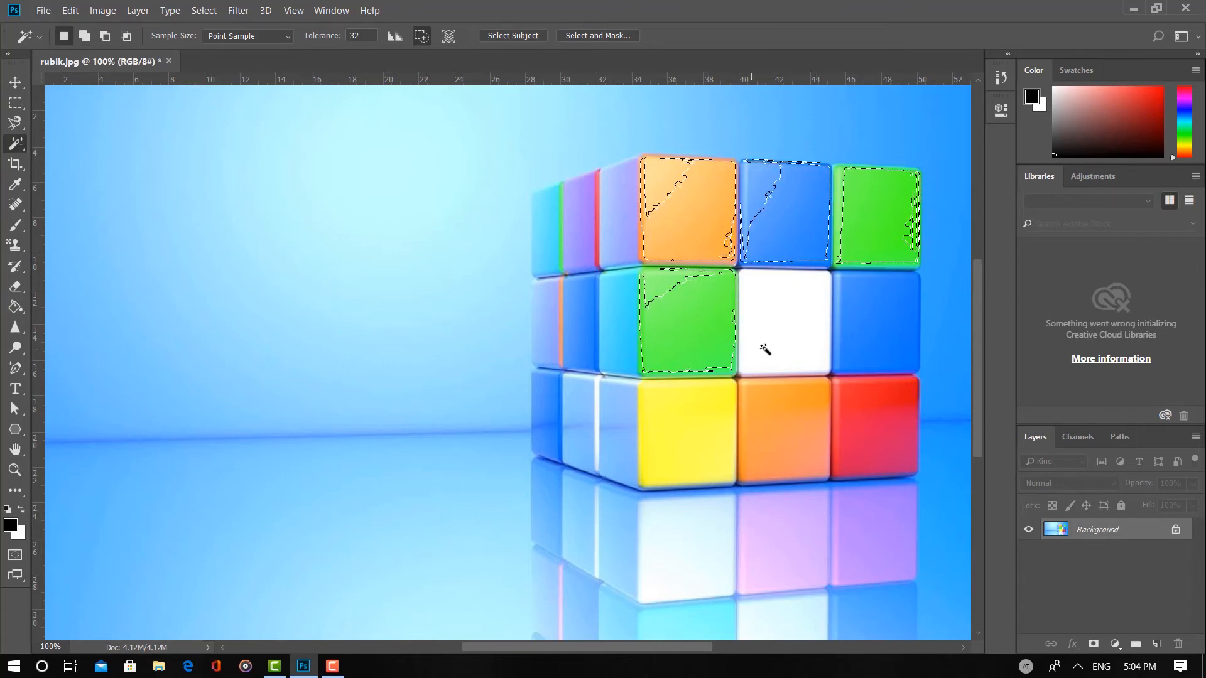
Start a new selection on the white centre square and add the three top-row squares of the front face
{"action": "left_click", "coordinate": [764, 349]}
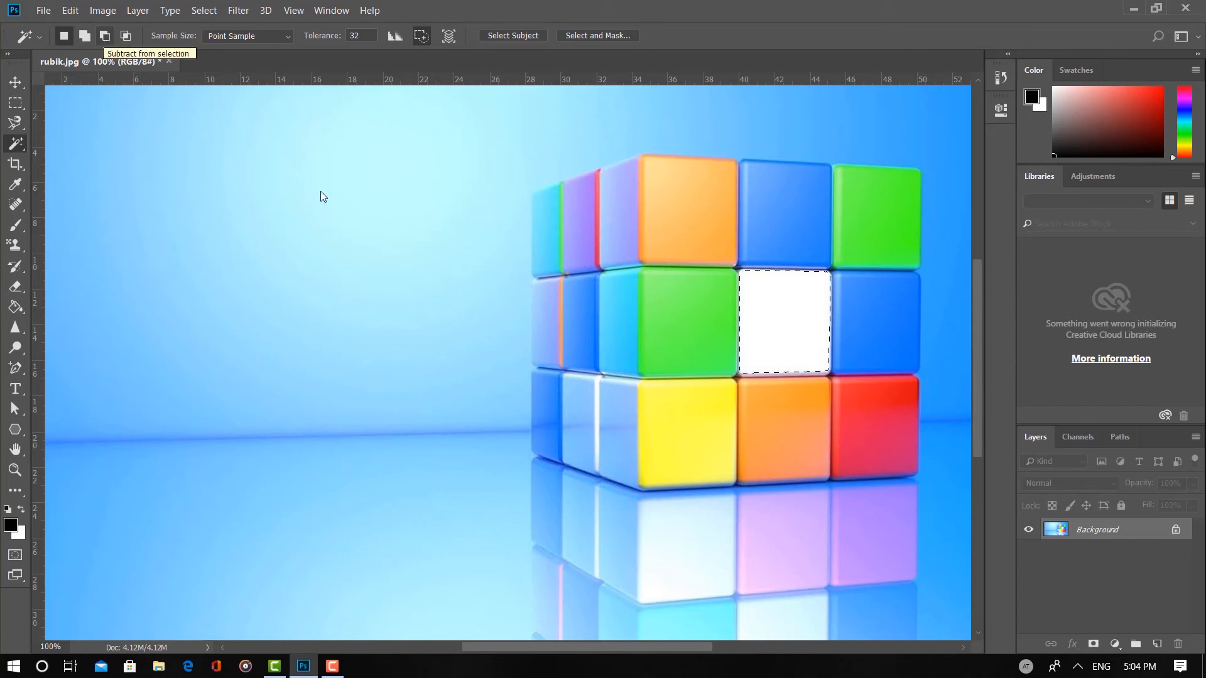
{"action": "left_click", "coordinate": [716, 235]}
{"action": "left_click", "coordinate": [785, 236]}
{"action": "left_click", "coordinate": [879, 238]}
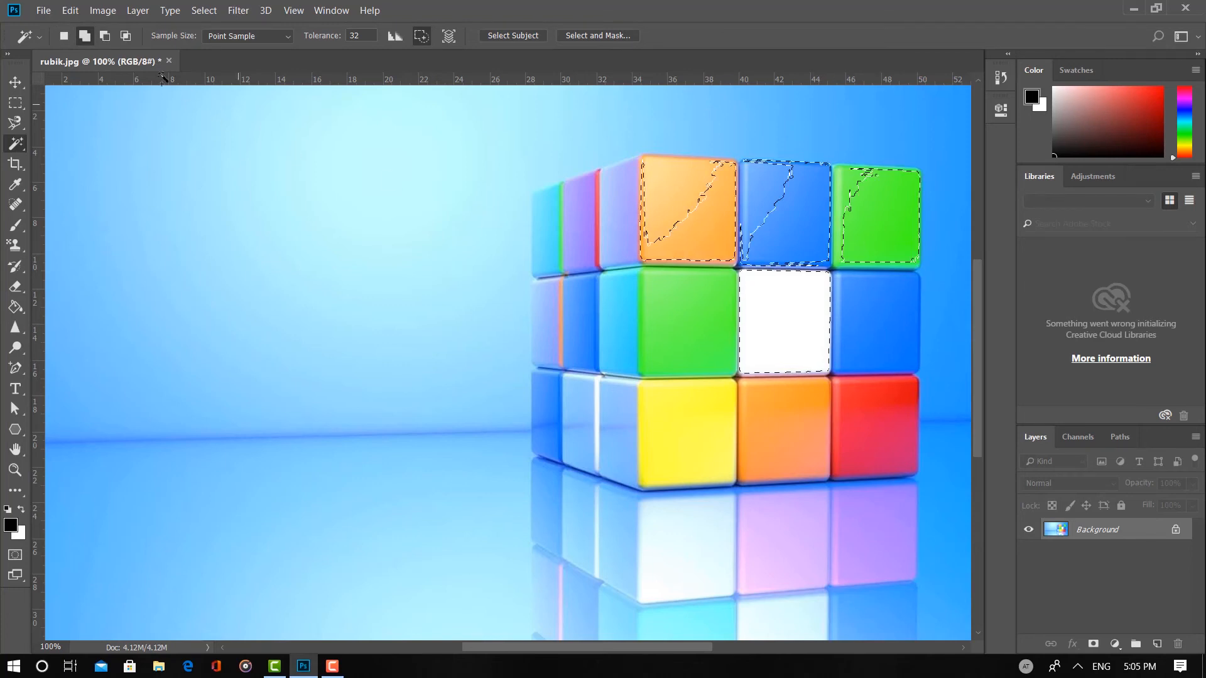
Subtract the white centre square and parts of the top-row blue and green squares from the selection, and deselect
{"action": "left_click", "coordinate": [109, 36]}
{"action": "left_click", "coordinate": [782, 339]}
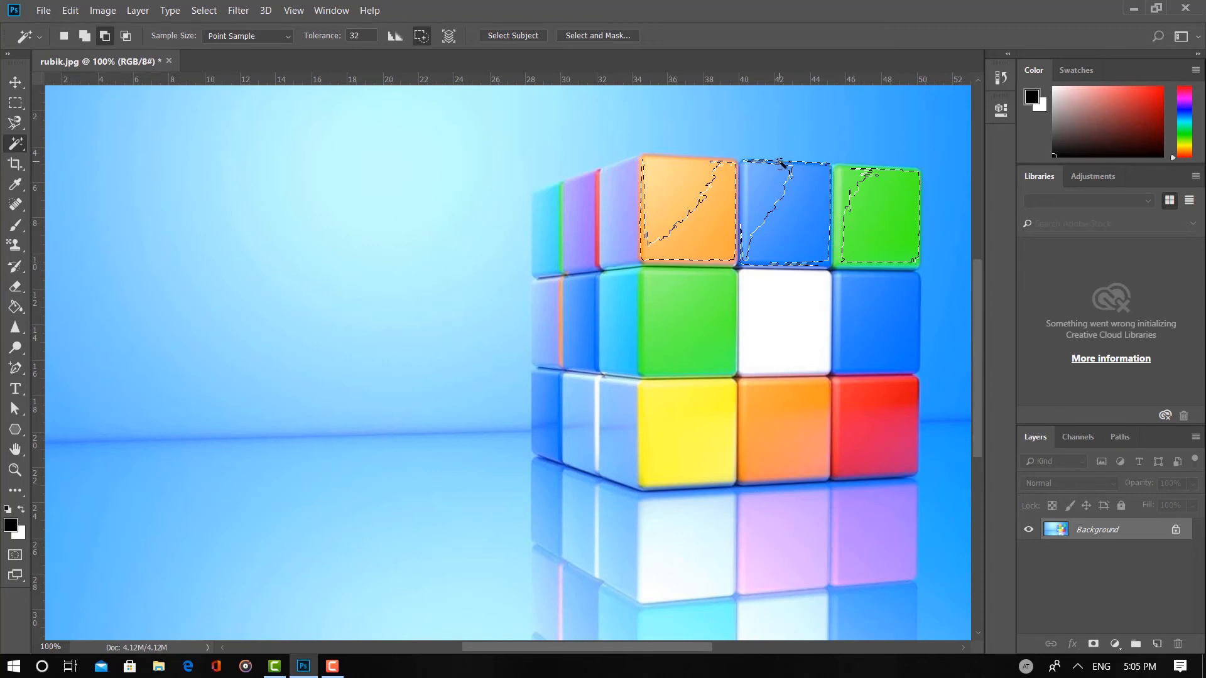
{"action": "left_click", "coordinate": [774, 192]}
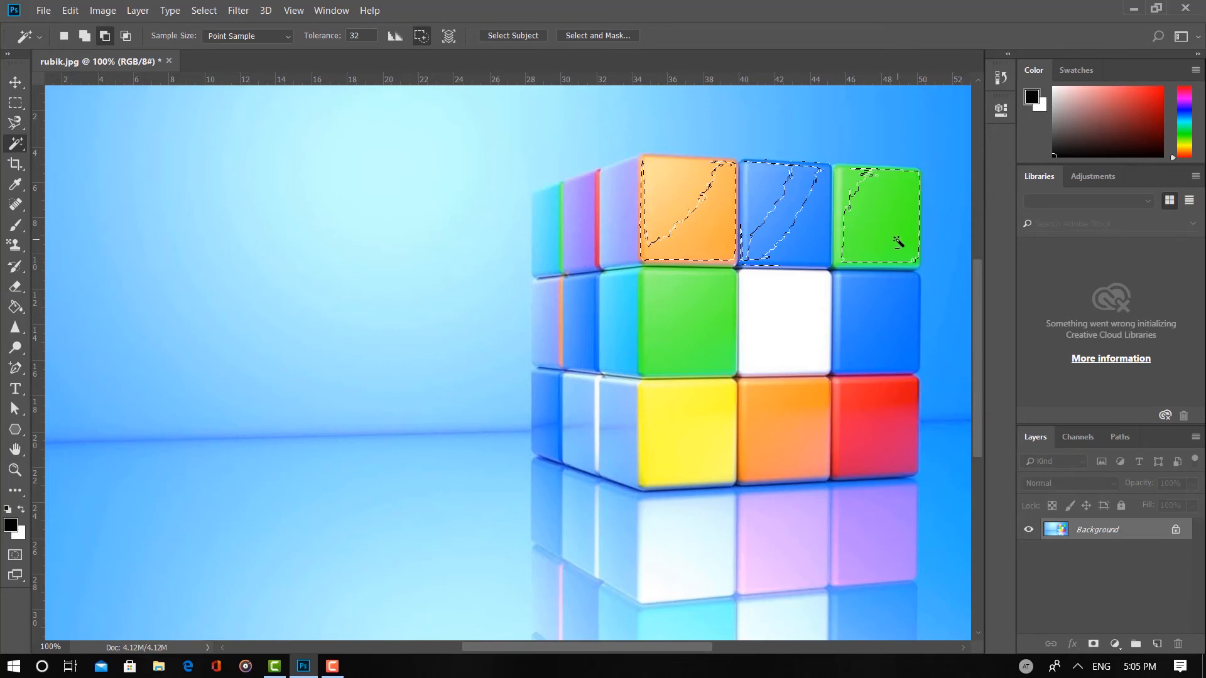
{"action": "left_click", "coordinate": [897, 241]}
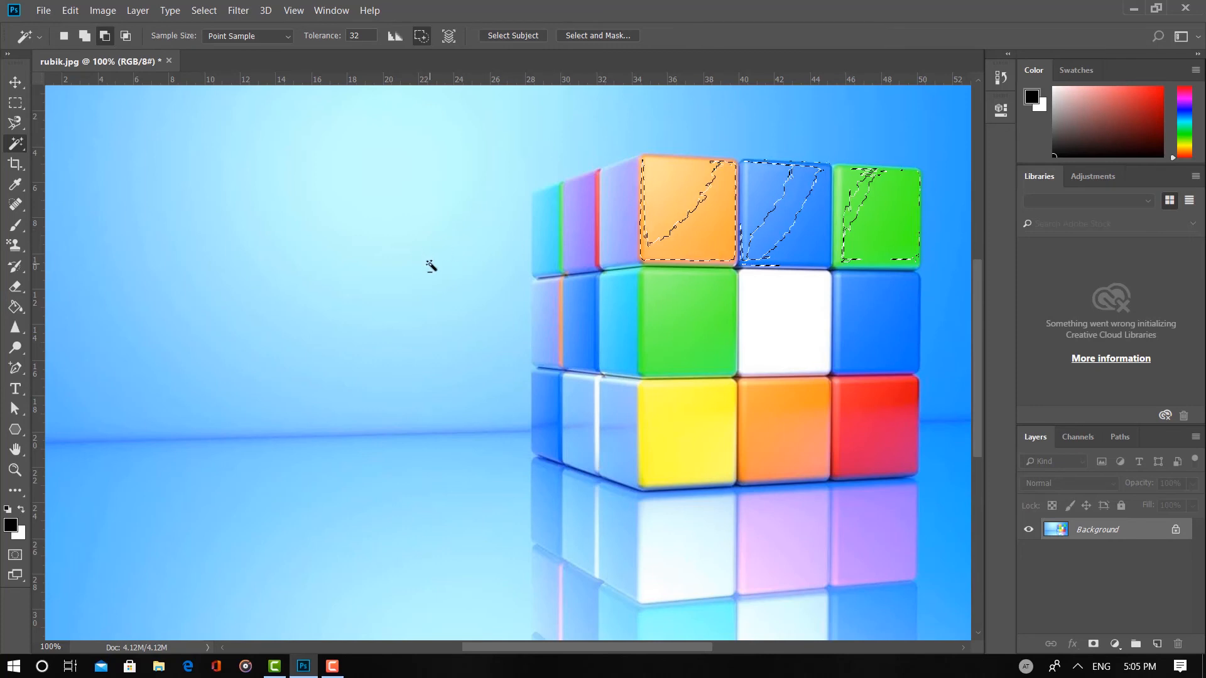
{"action": "key", "text": "ctrl+d"}
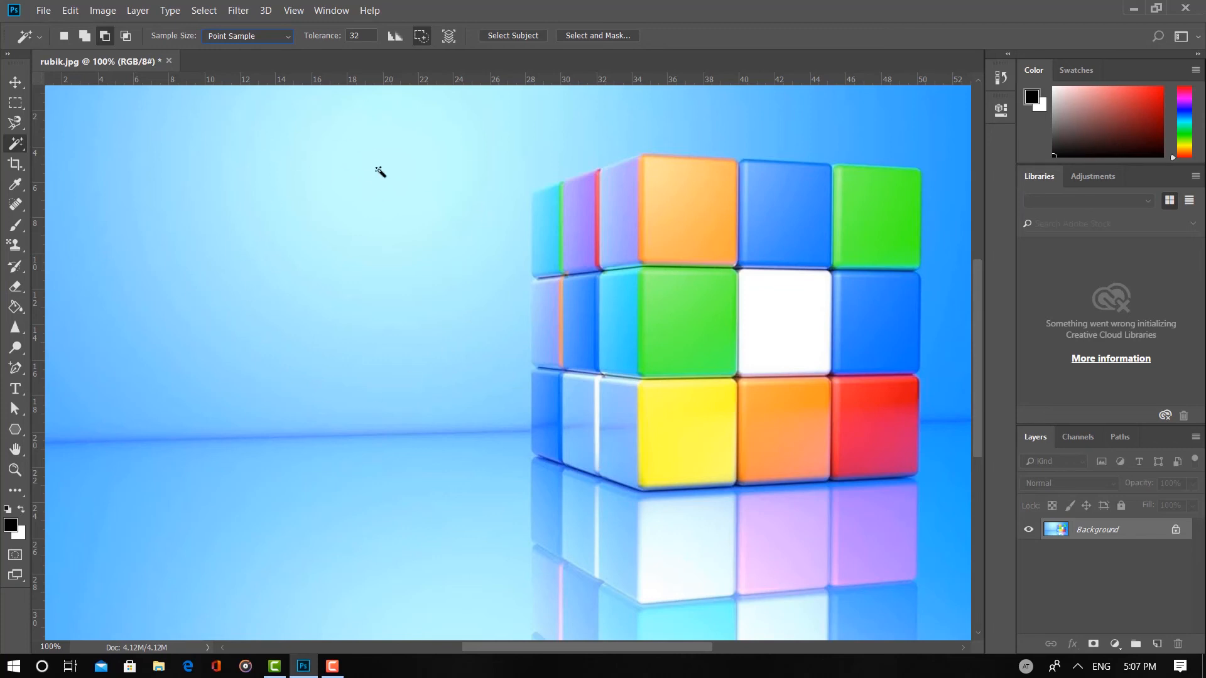
Return the Magic Wand to New selection mode, sample the lightest part of the background, and deselect
{"action": "left_click", "coordinate": [63, 36]}
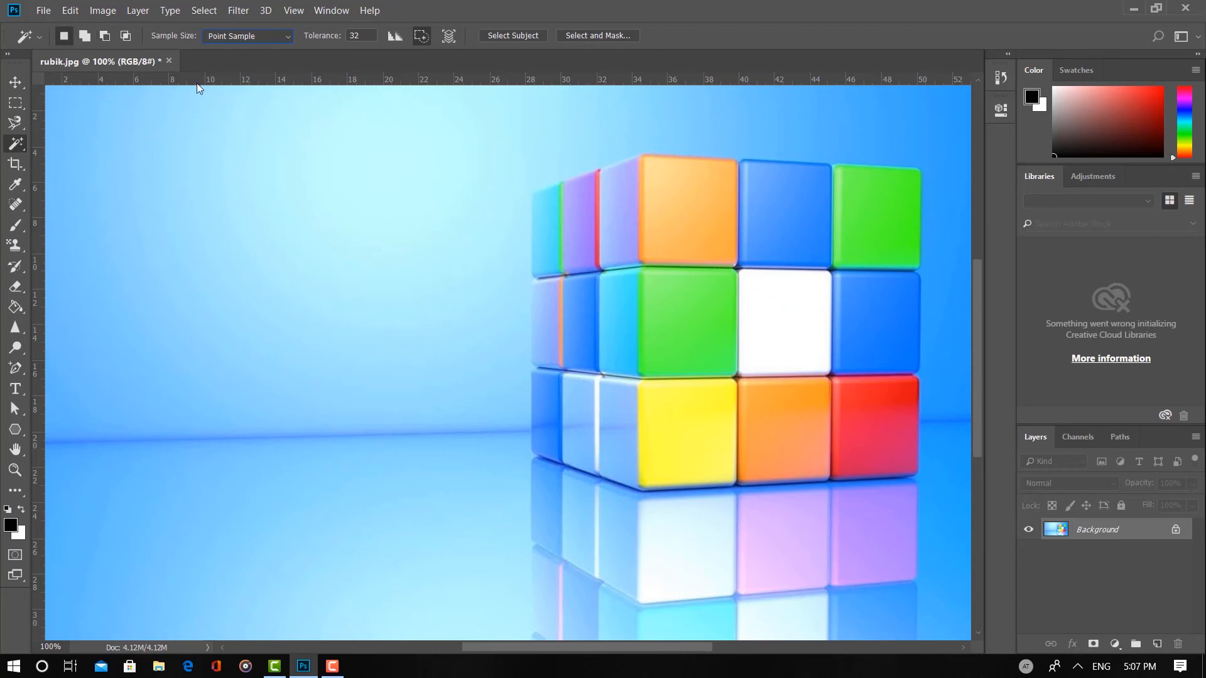
{"action": "left_click", "coordinate": [393, 167]}
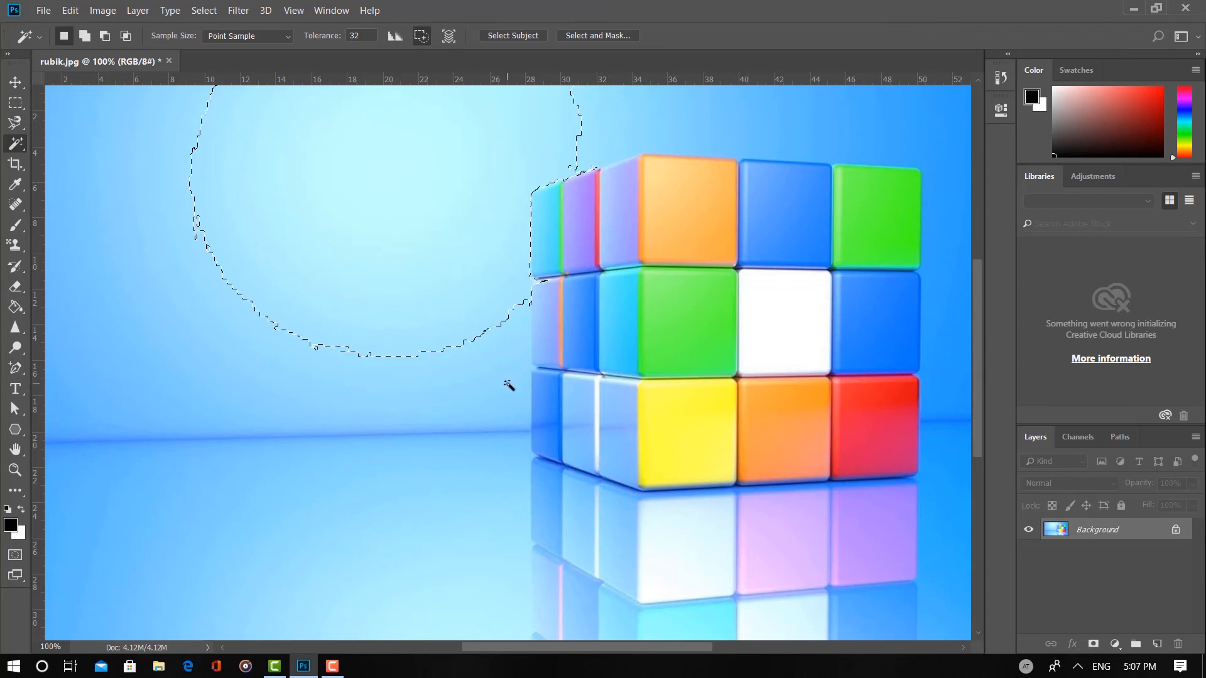
{"action": "key", "text": "ctrl+d"}
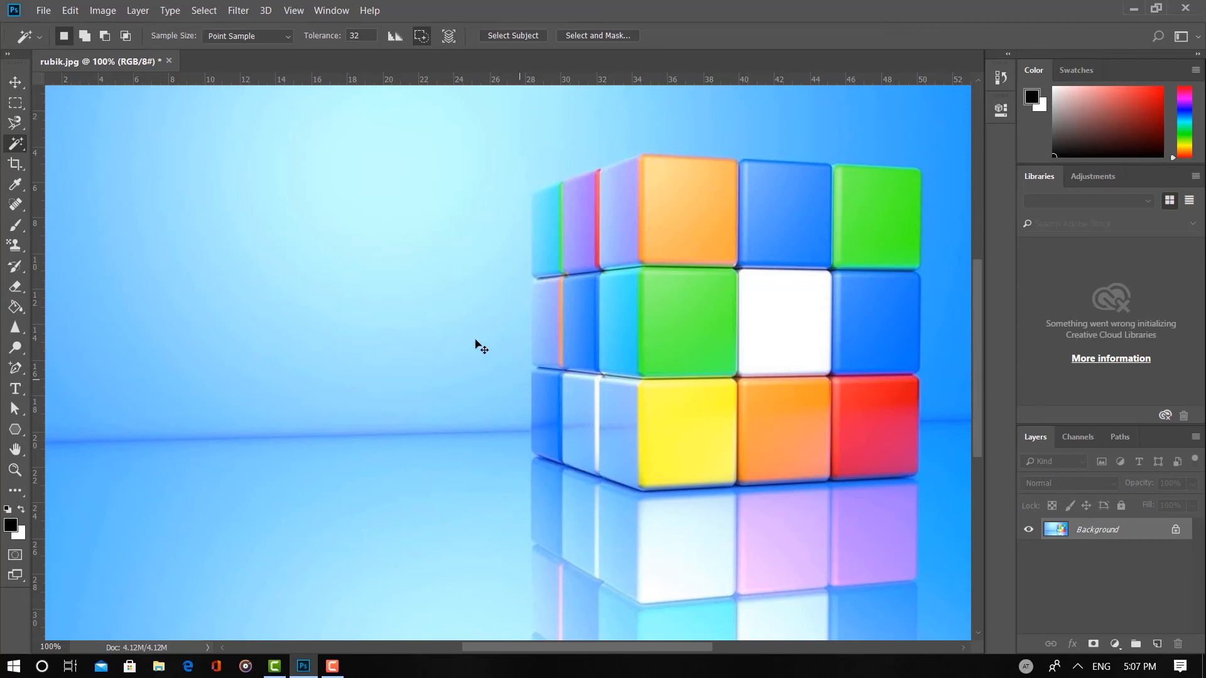
Set the sample size to 51 by 51 Average, sample the green square's upper edge and the blue background, and deselect
{"action": "left_click", "coordinate": [257, 37]}
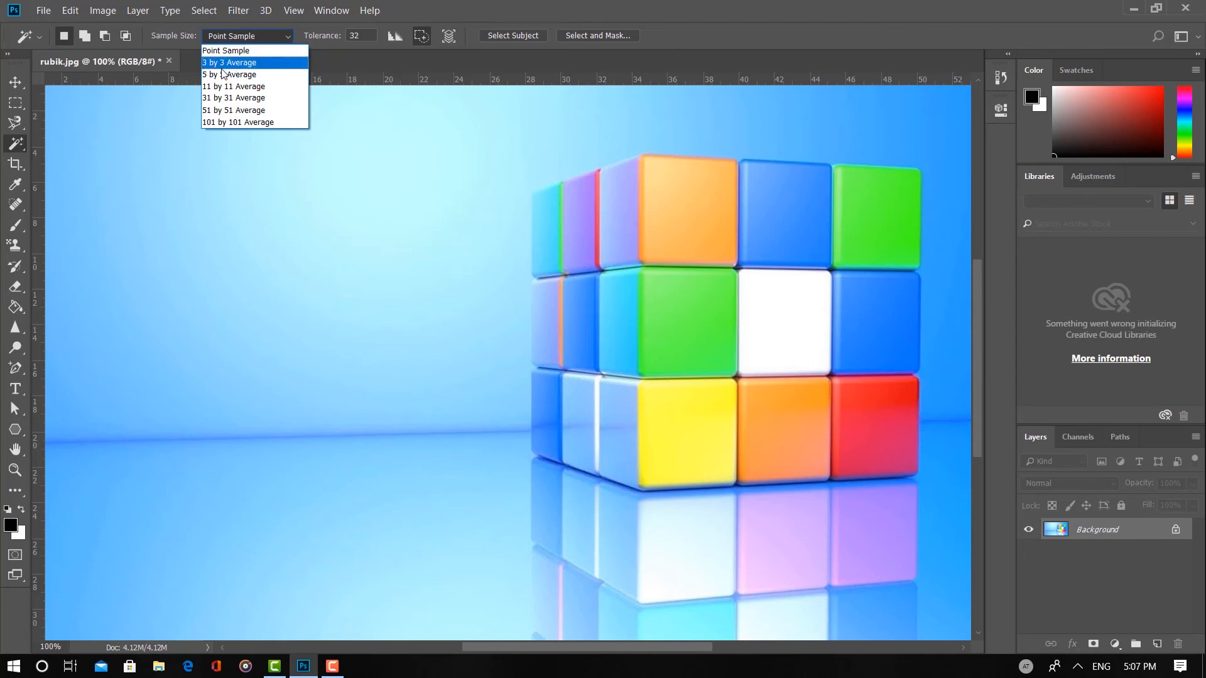
{"action": "left_click", "coordinate": [237, 110]}
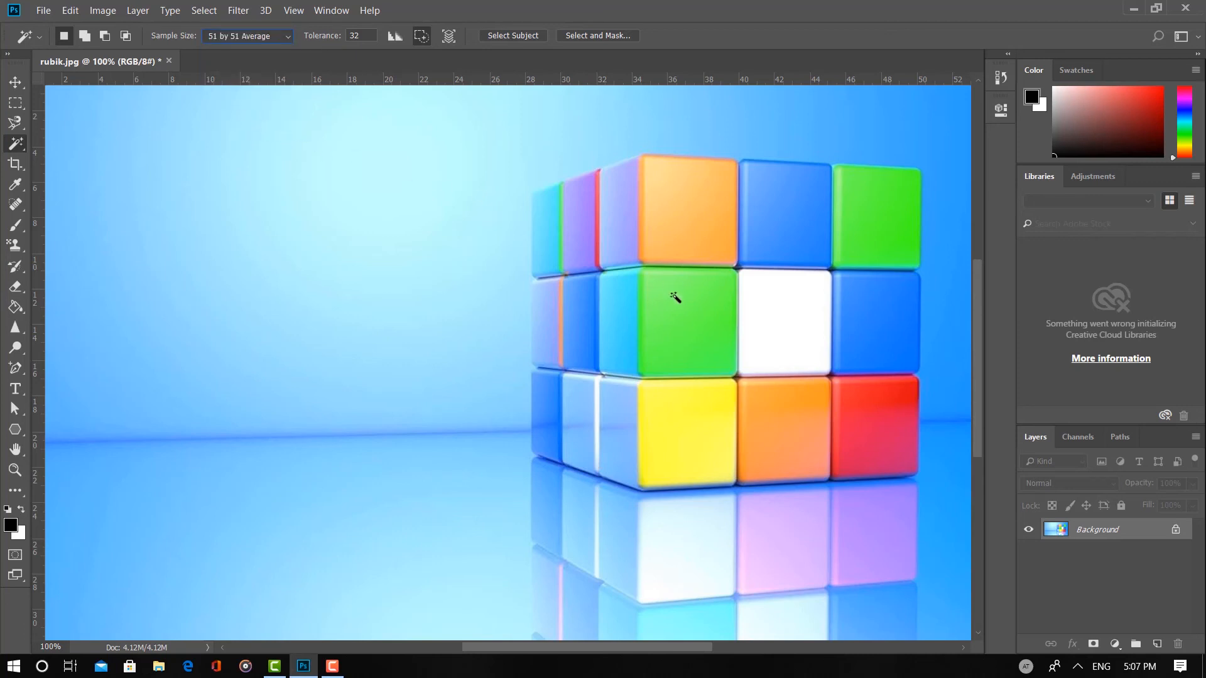
{"action": "left_click", "coordinate": [691, 276]}
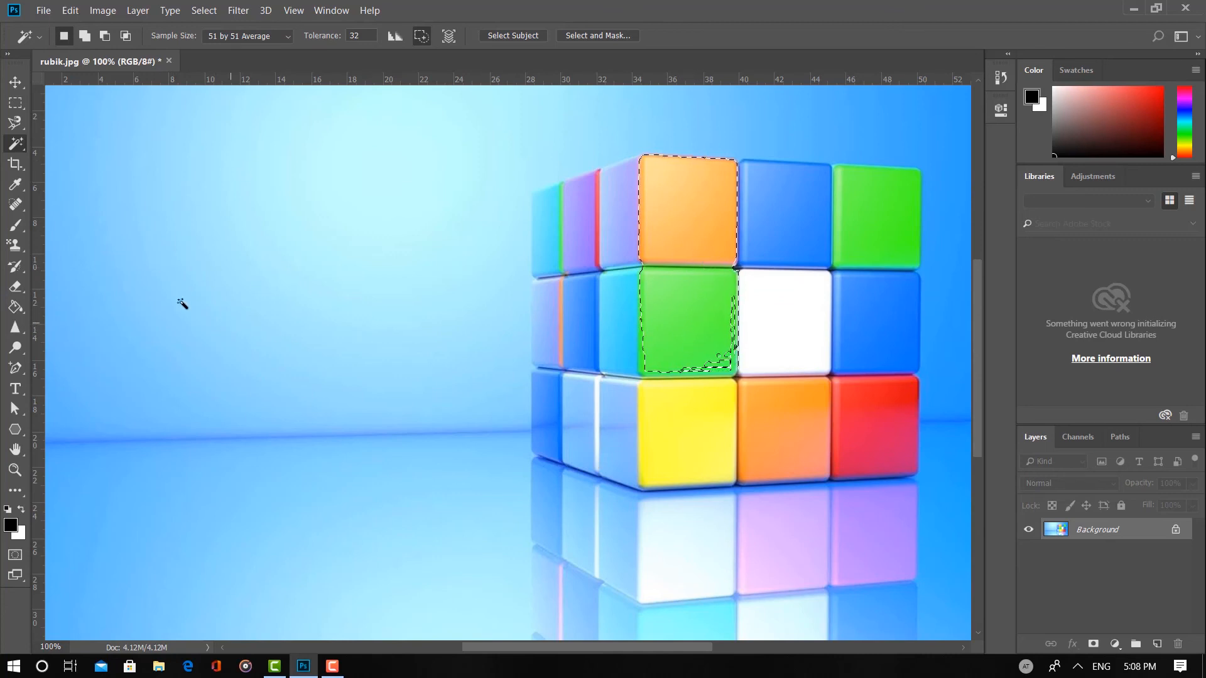
{"action": "left_click", "coordinate": [161, 291]}
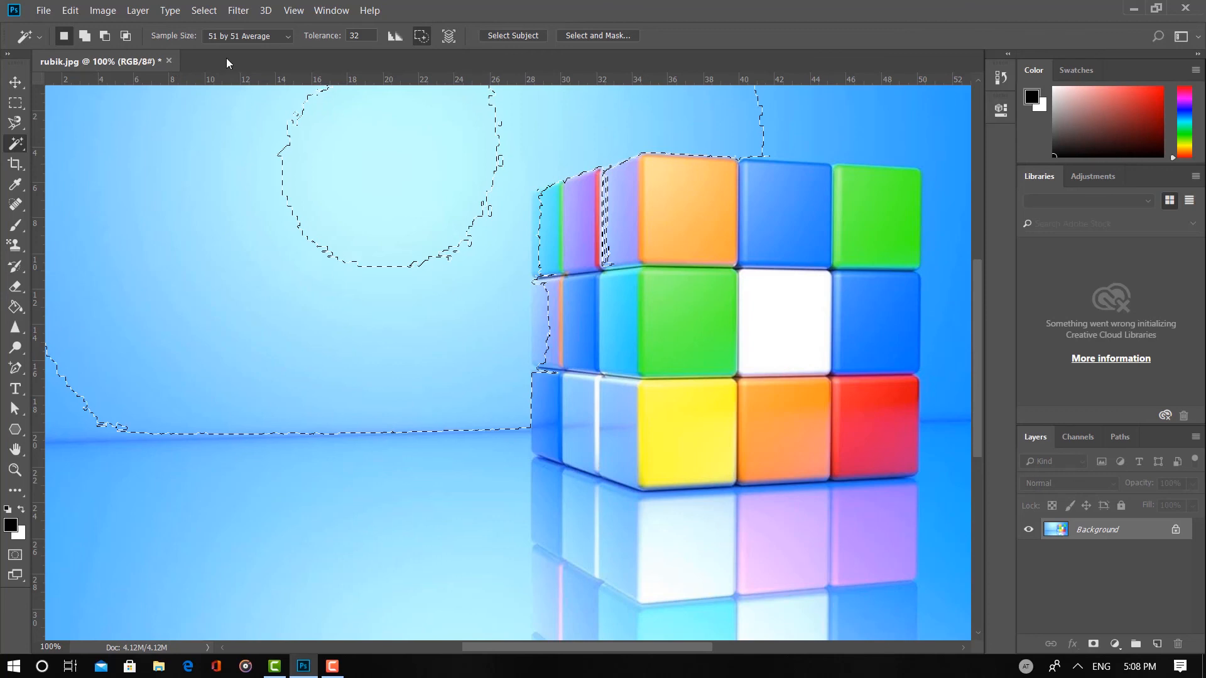
{"action": "key", "text": "ctrl+d"}
Set the sample size to Point Sample and sample two different spots of the blue background, deselecting after each
{"action": "left_click", "coordinate": [241, 37]}
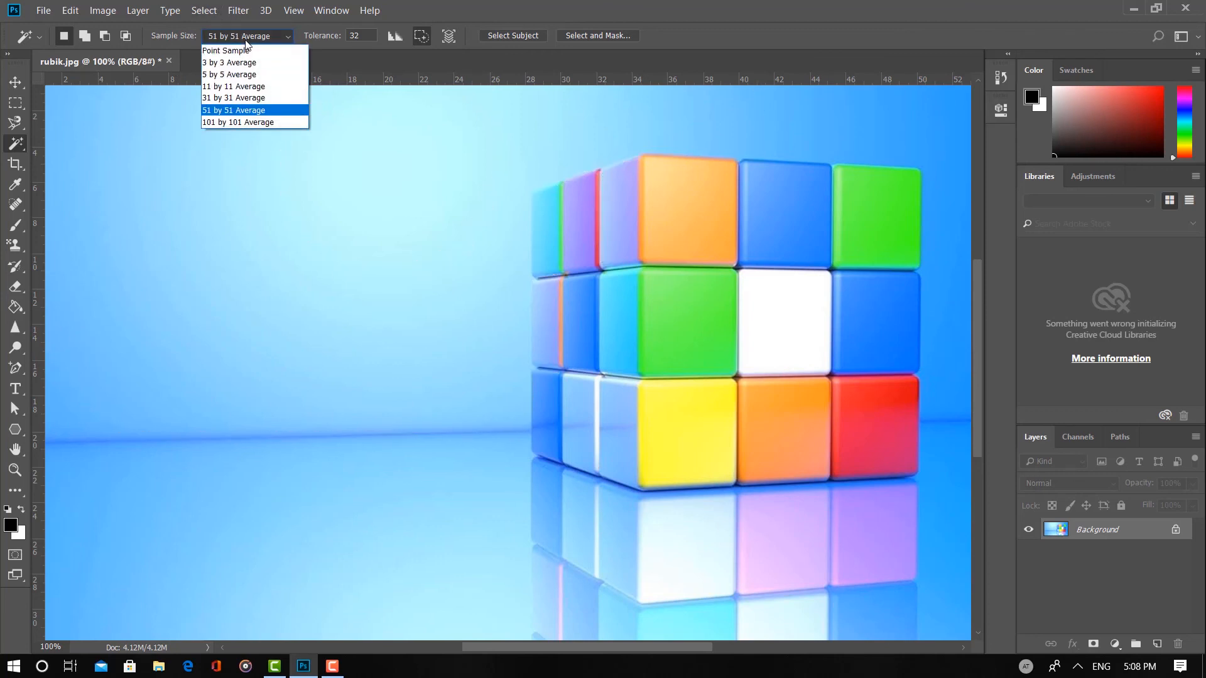
{"action": "left_click", "coordinate": [244, 39]}
{"action": "left_click", "coordinate": [245, 36]}
{"action": "left_click", "coordinate": [244, 49]}
{"action": "left_click", "coordinate": [111, 276]}
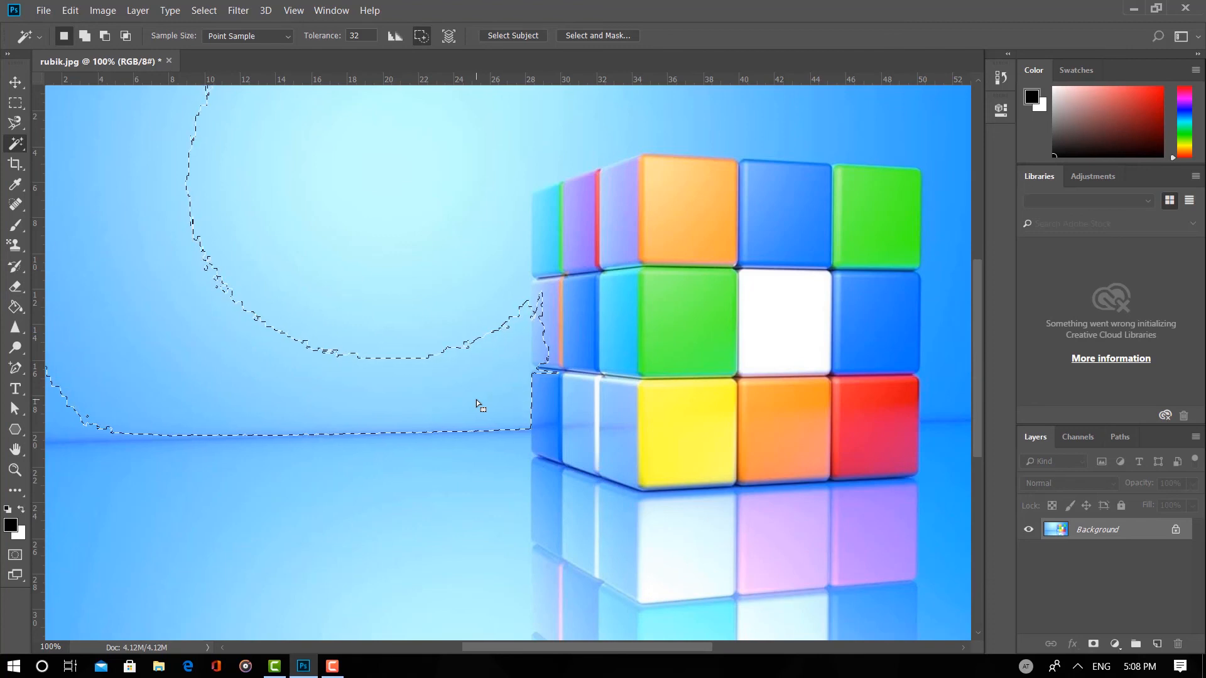
{"action": "key", "text": "ctrl+d"}
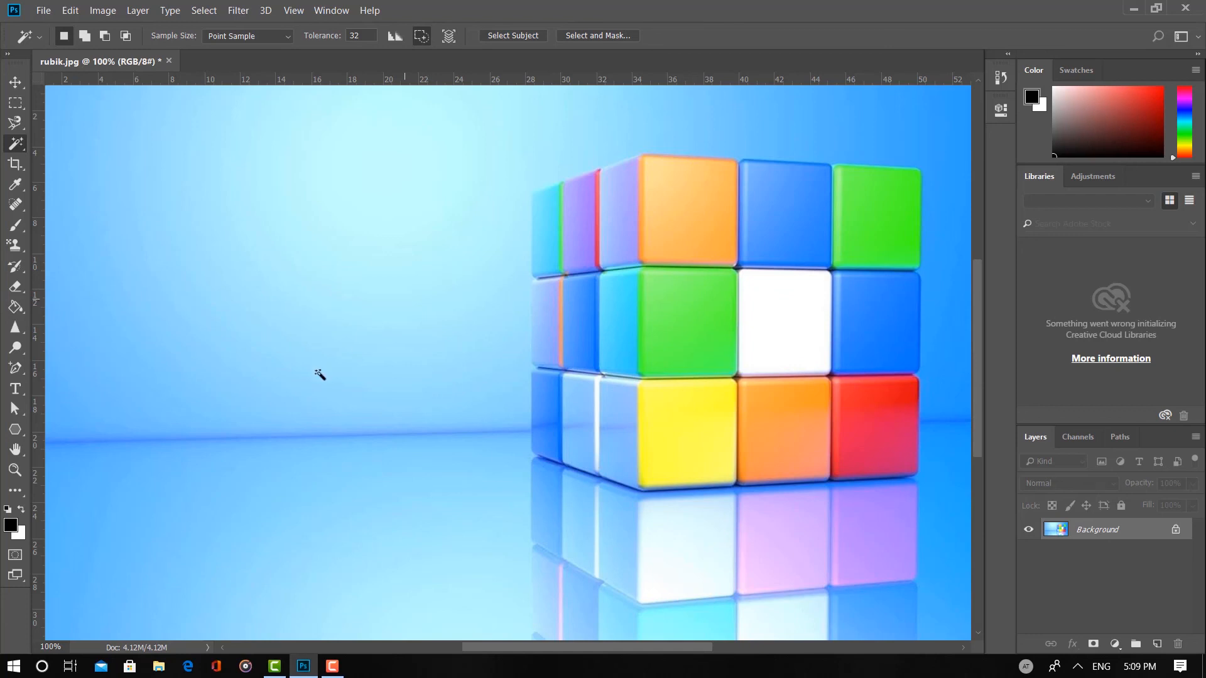
{"action": "left_click", "coordinate": [281, 368]}
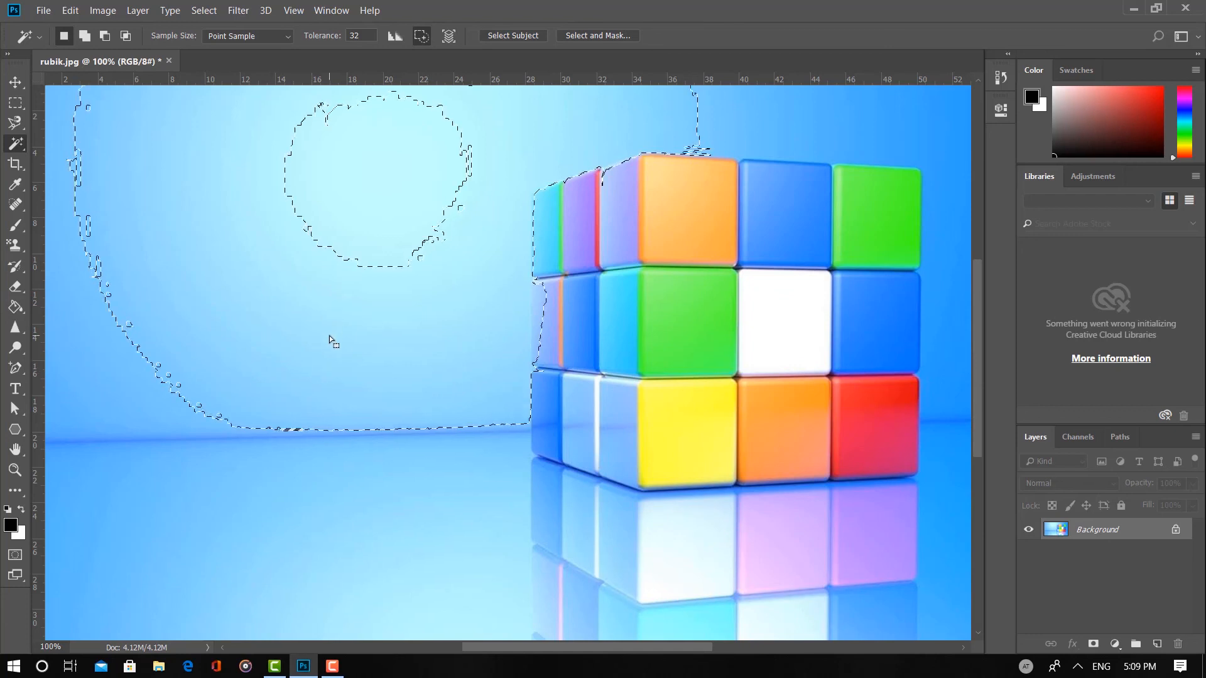
{"action": "key", "text": "ctrl+d"}
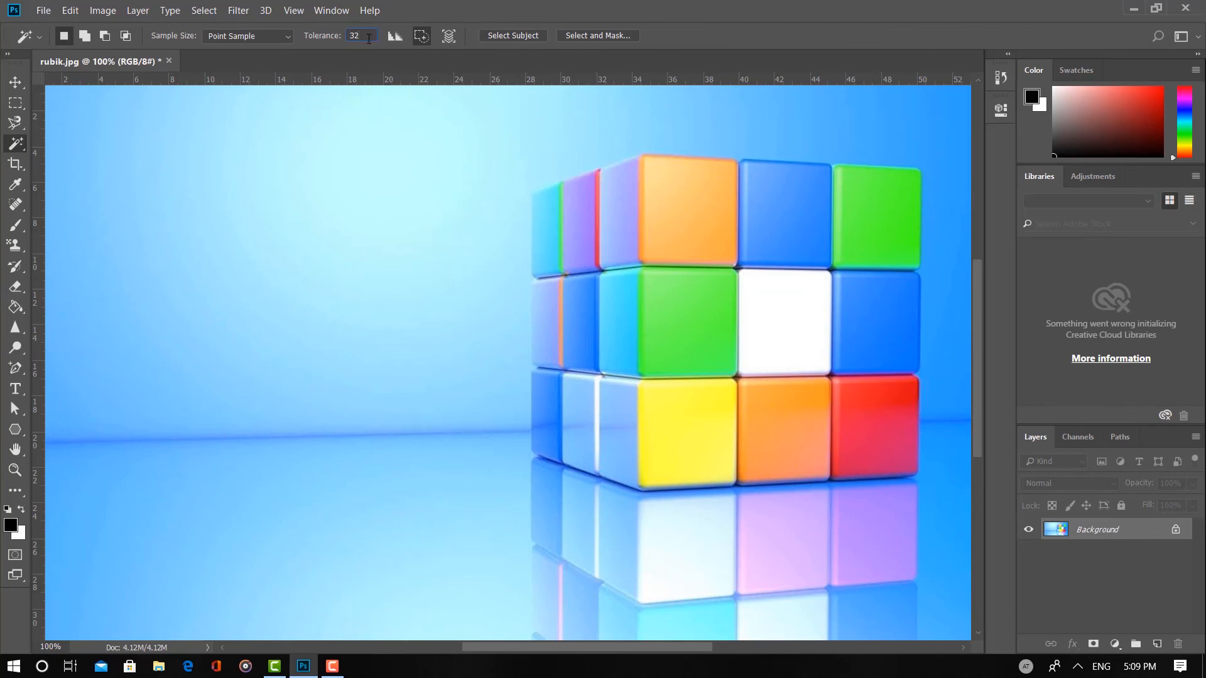
Enter a tolerance of 1000, accept the substituted value of 255, and sample the blue background with the Magic Wand
{"action": "key", "text": "BackSpace"}
{"action": "key", "text": "BackSpace"}
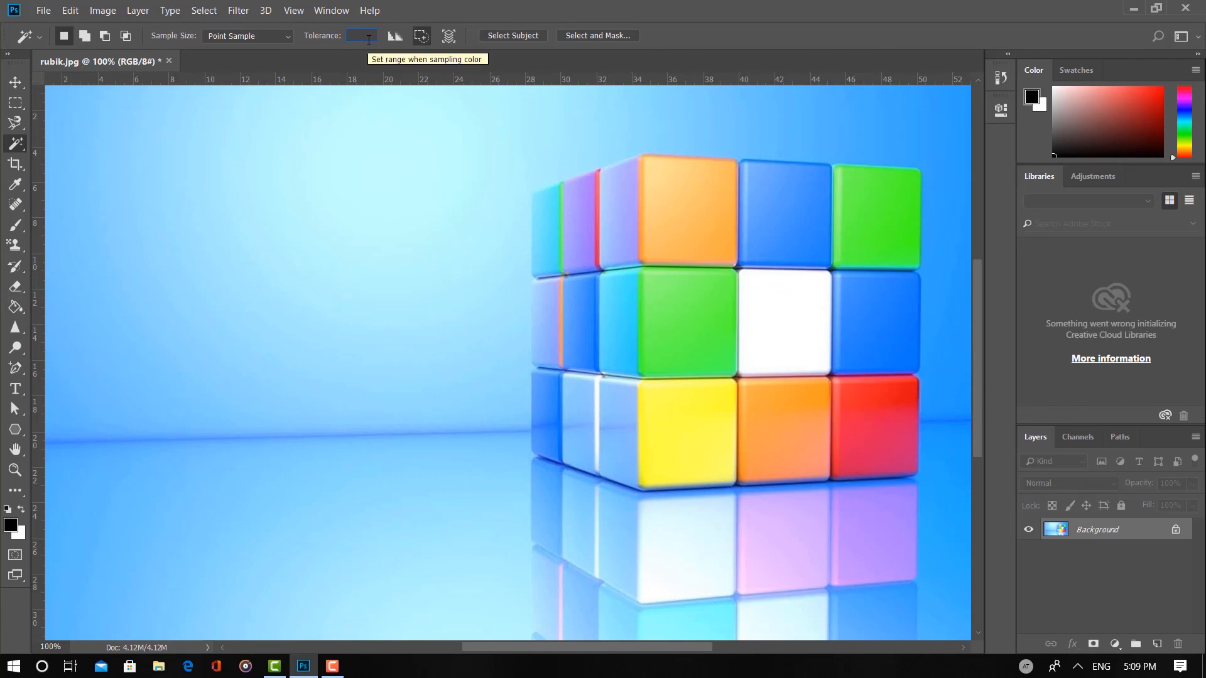
{"action": "type", "text": "1000"}
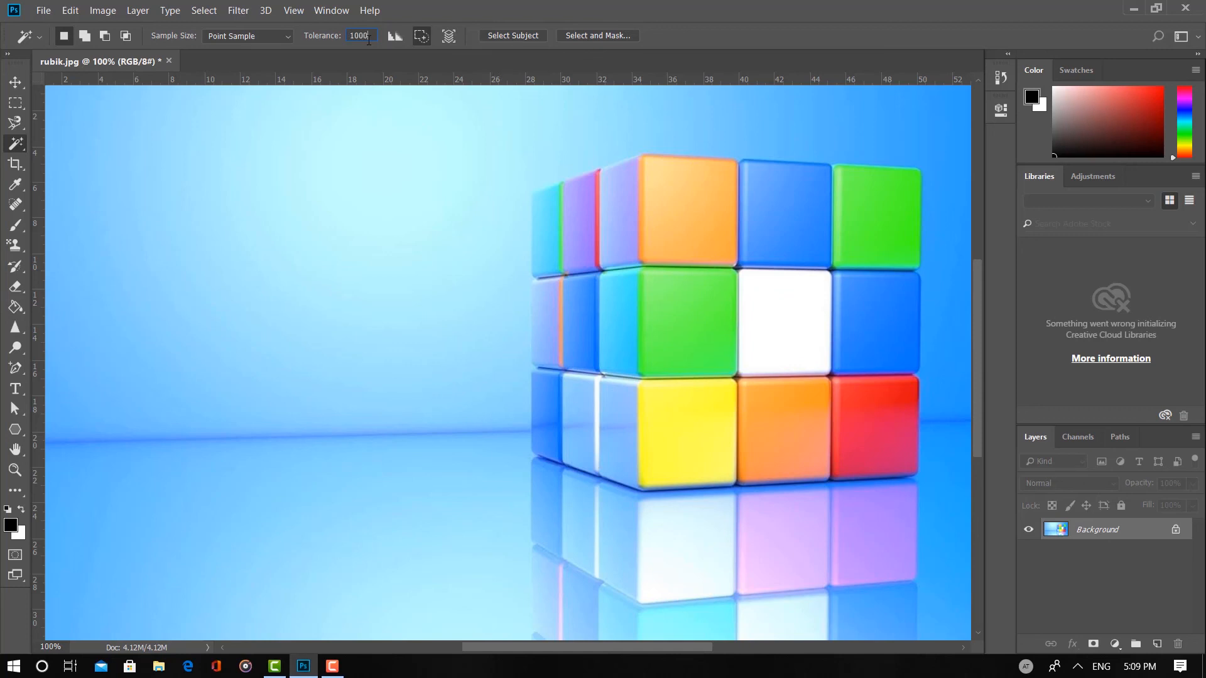
{"action": "key", "text": "Return"}
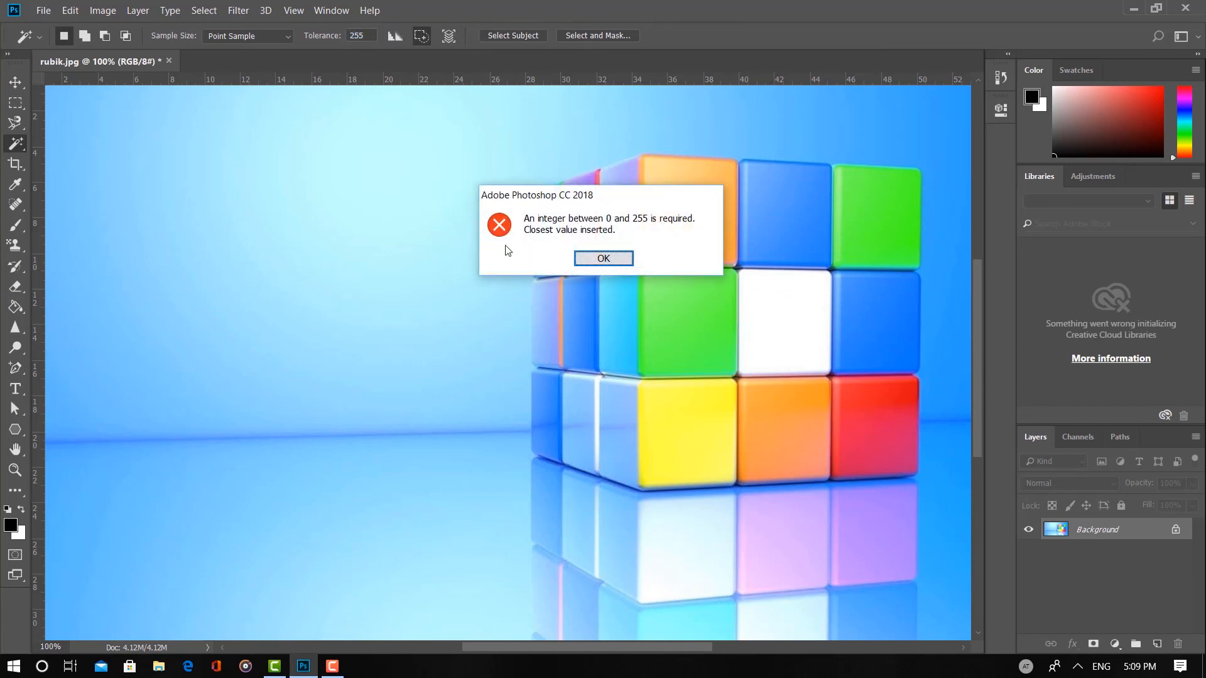
{"action": "left_click", "coordinate": [594, 263]}
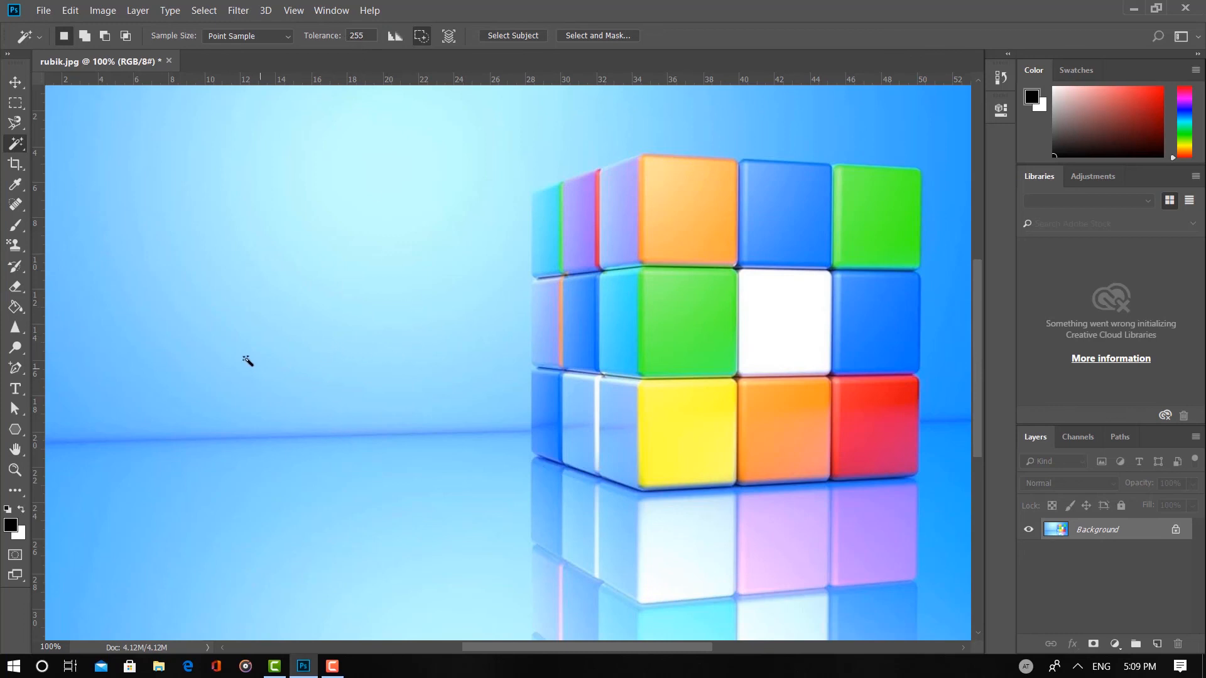
{"action": "left_click", "coordinate": [208, 310]}
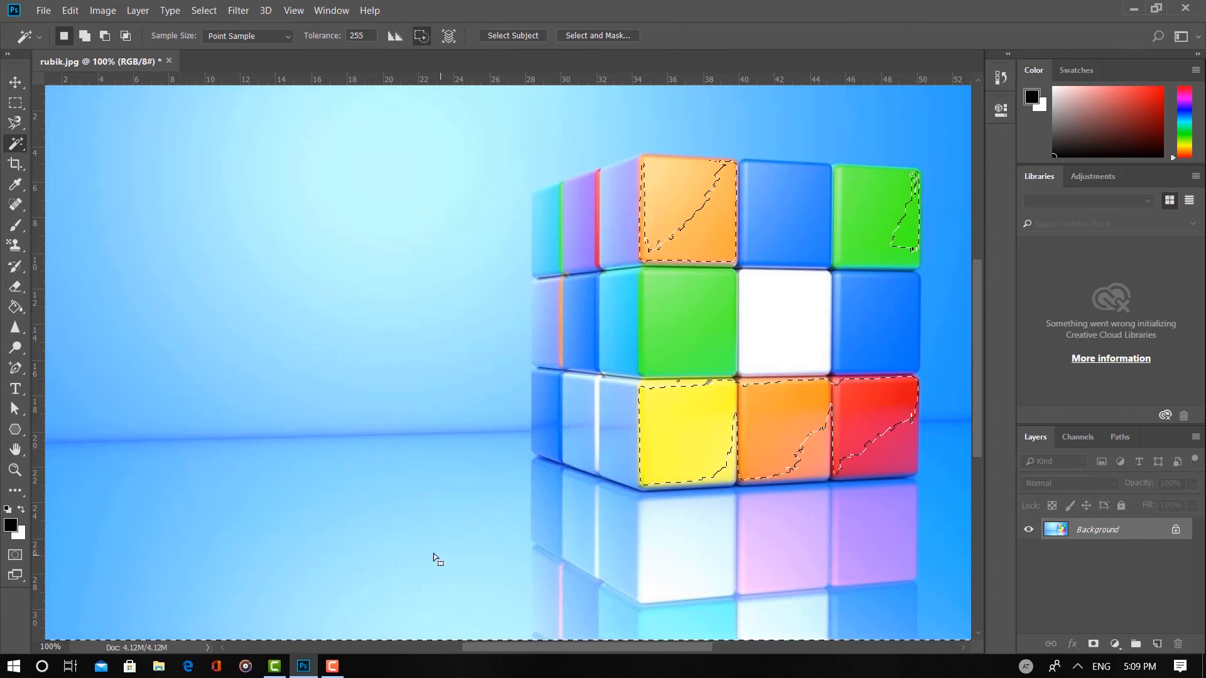
Set the tolerance to 32, clear the existing selection, sample the blue background again, and deselect it
{"action": "left_click", "coordinate": [374, 35]}
{"action": "key", "text": "BackSpace"}
{"action": "key", "text": "BackSpace"}
{"action": "key", "text": "BackSpace"}
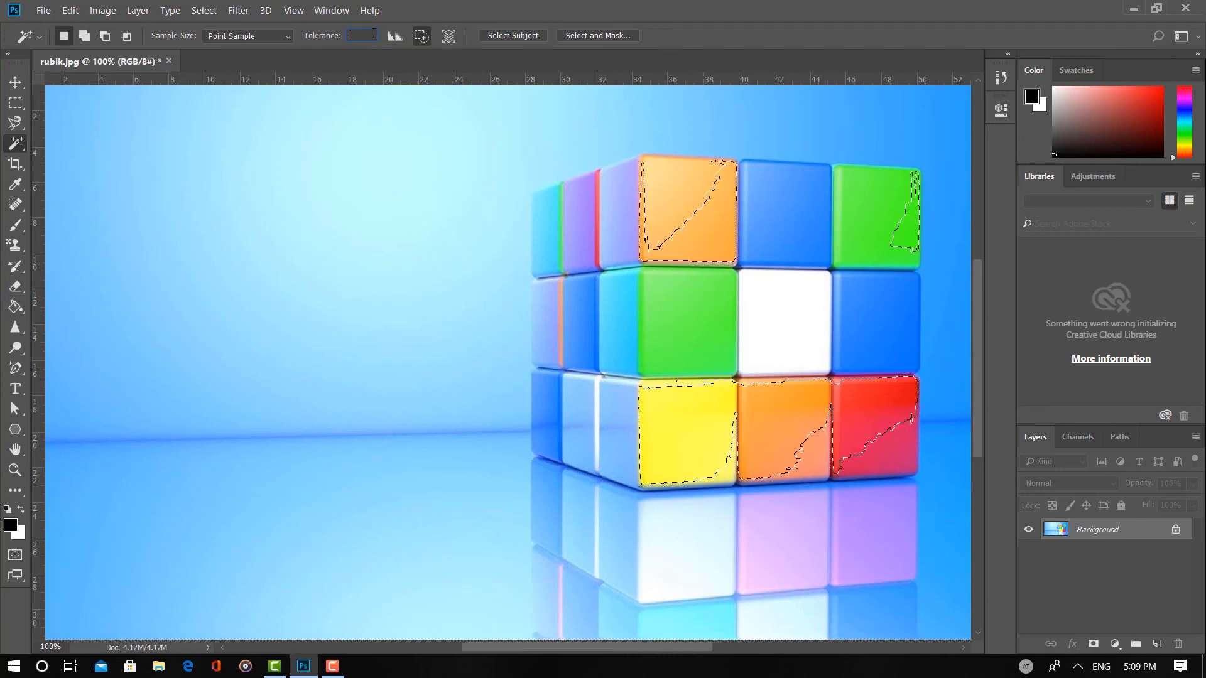
{"action": "type", "text": "32"}
{"action": "key", "text": "ctrl+d"}
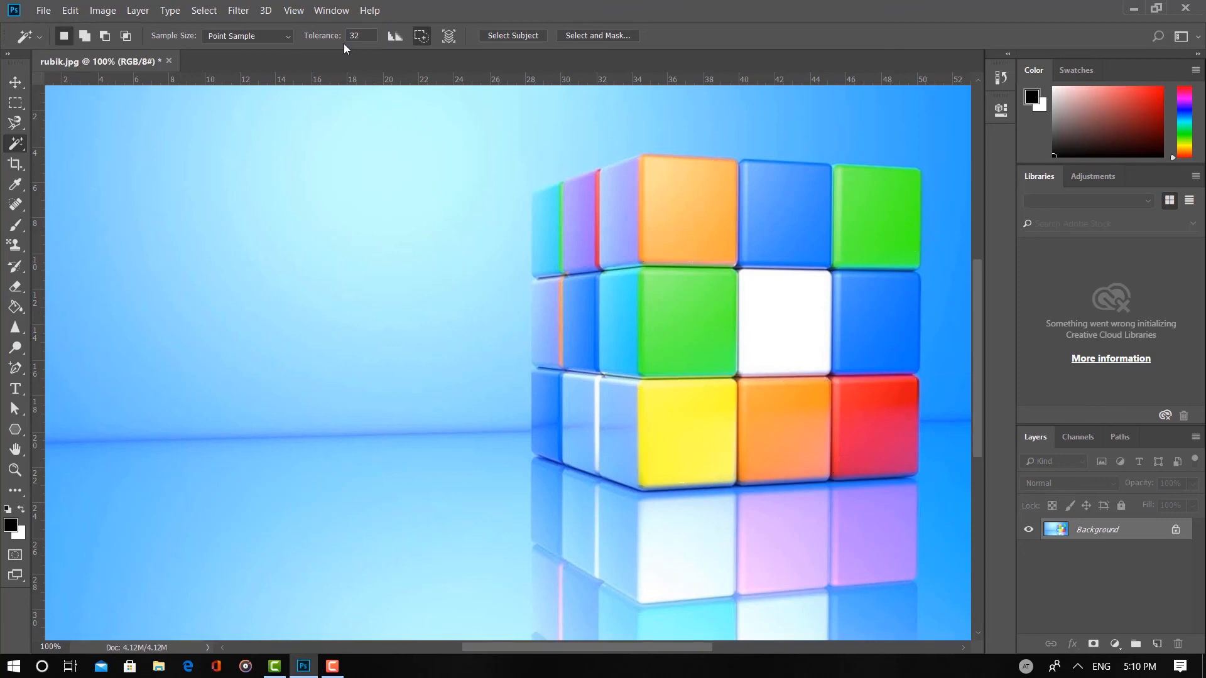
{"action": "left_click", "coordinate": [256, 289]}
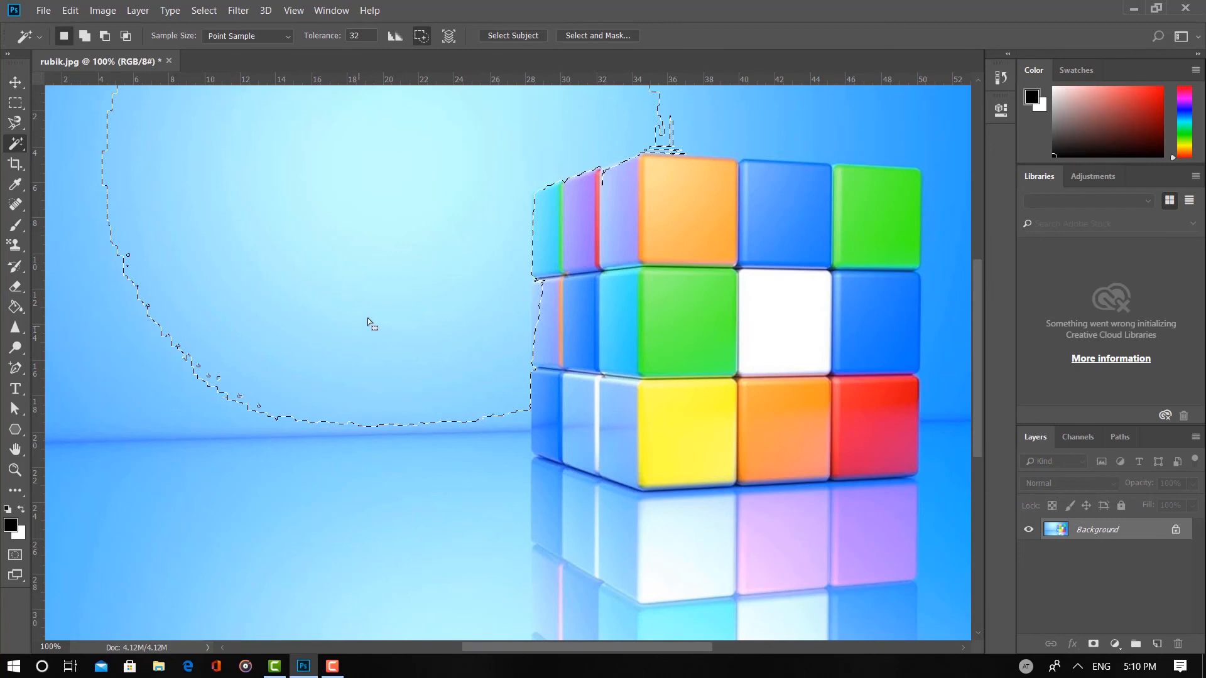
{"action": "key", "text": "ctrl+d"}
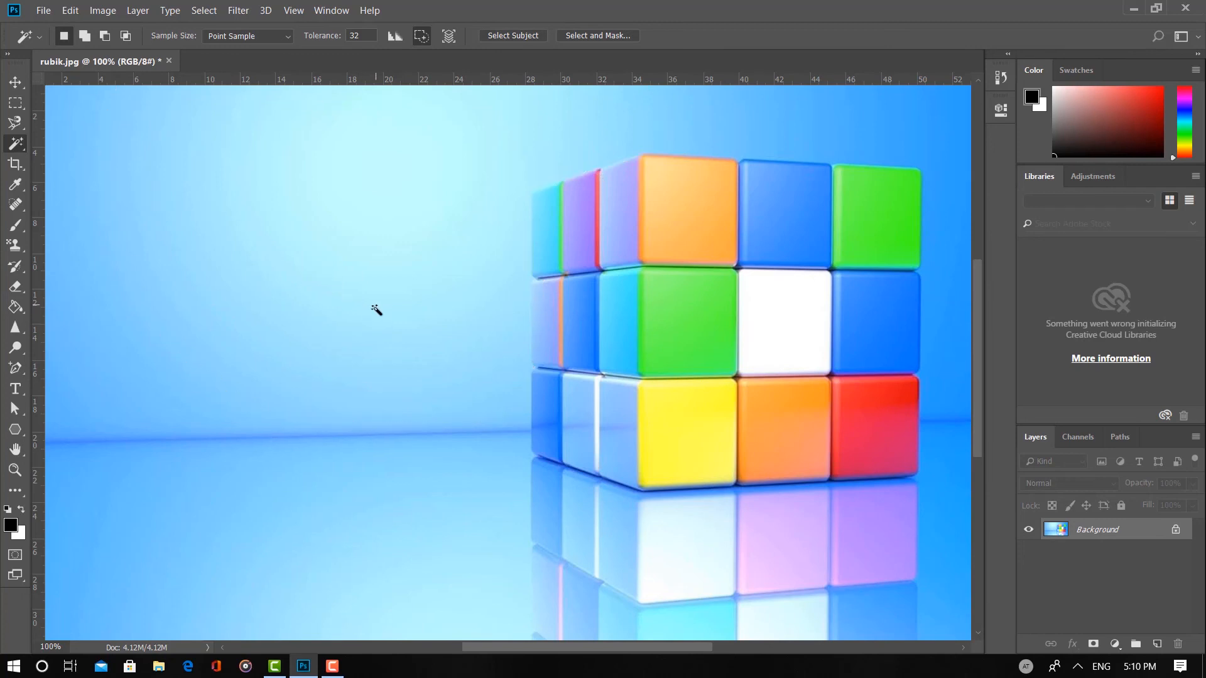